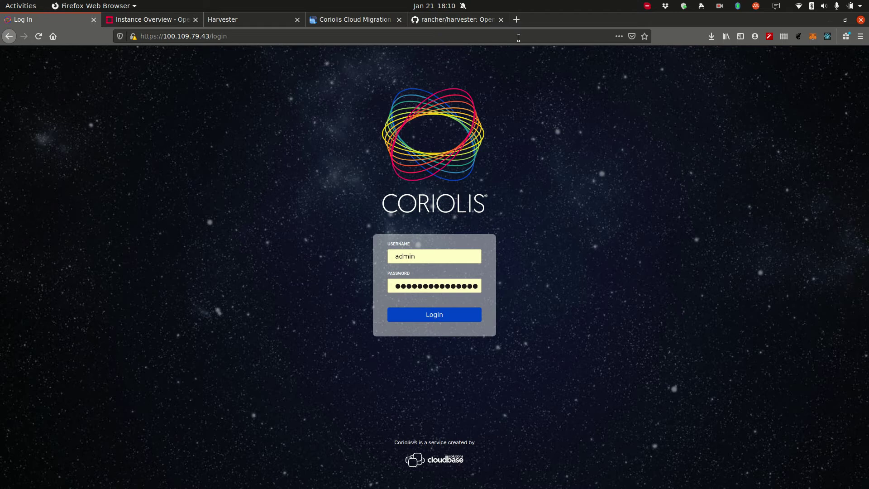
Step: Switch to the rancher/harvester repository and scroll through its README overview and architecture
click(448, 22)
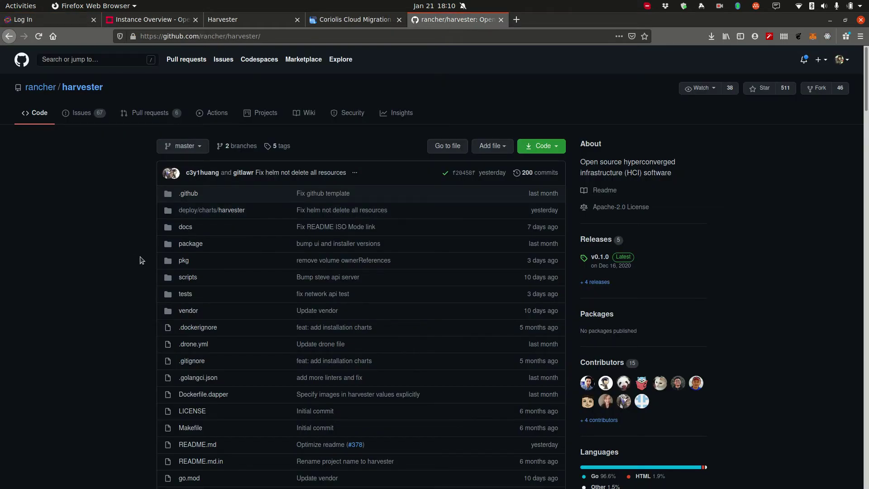
scroll(142, 260, down, 10)
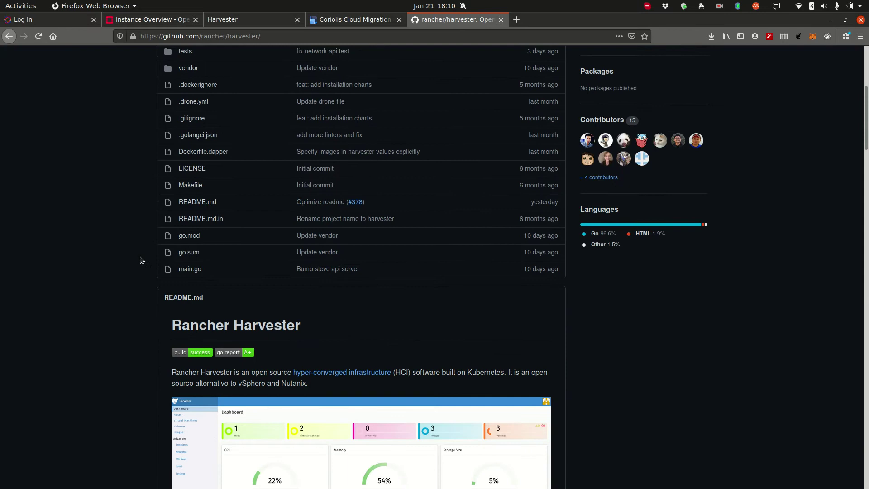
scroll(142, 261, down, 5)
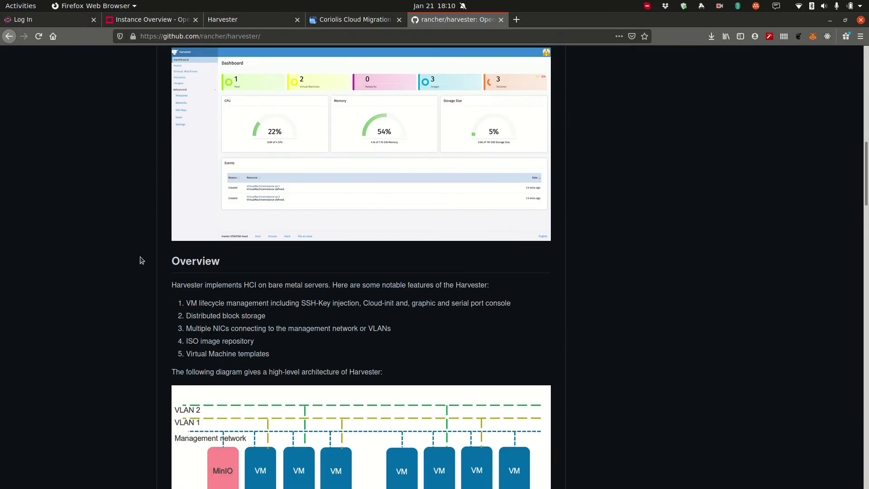
scroll(142, 260, up, 12)
Step: Scroll the Coriolis product page through features like Agentless, Secure, Scalable Architecture and Integrated Scheduler
click(337, 21)
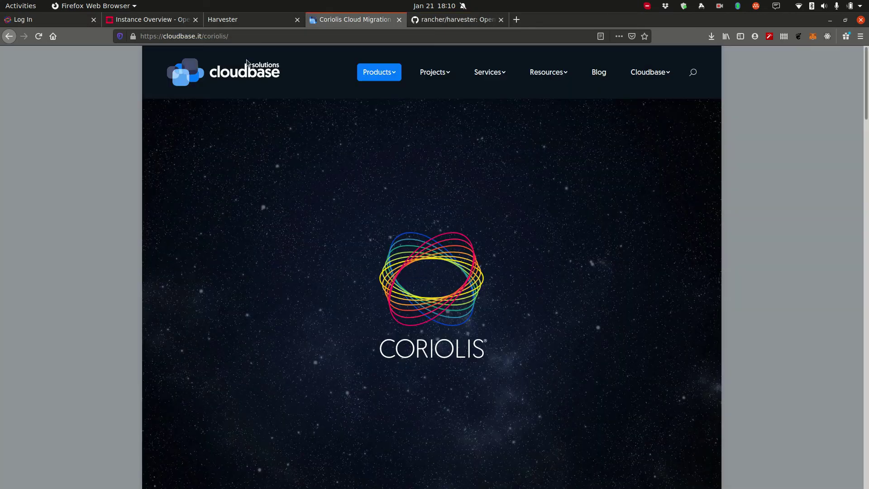
scroll(217, 206, down, 3)
scroll(217, 207, down, 2)
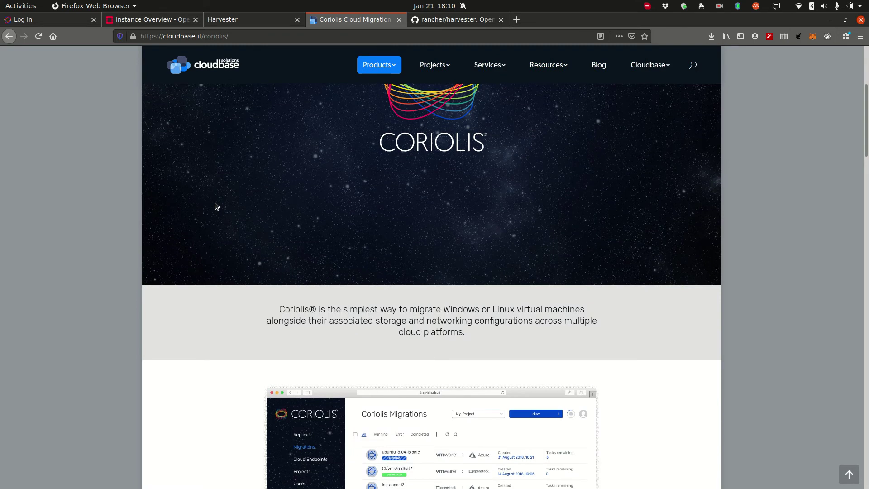
scroll(215, 207, down, 6)
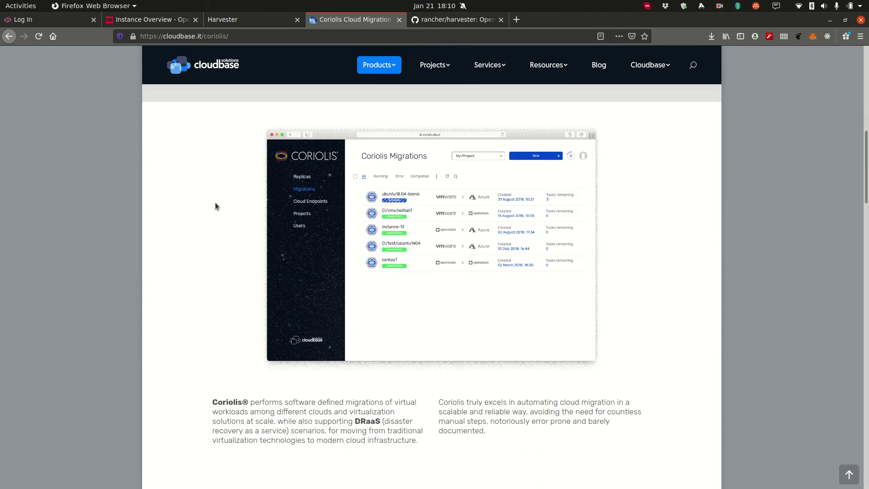
scroll(215, 206, down, 5)
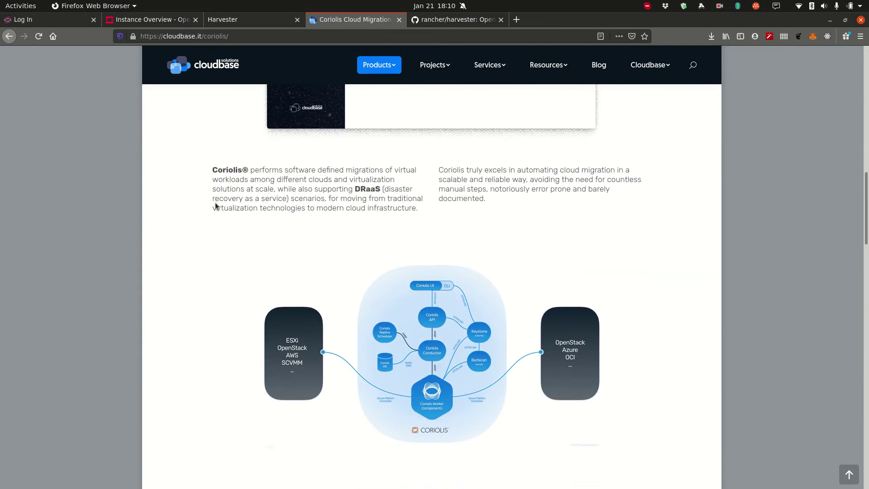
scroll(215, 203, down, 5)
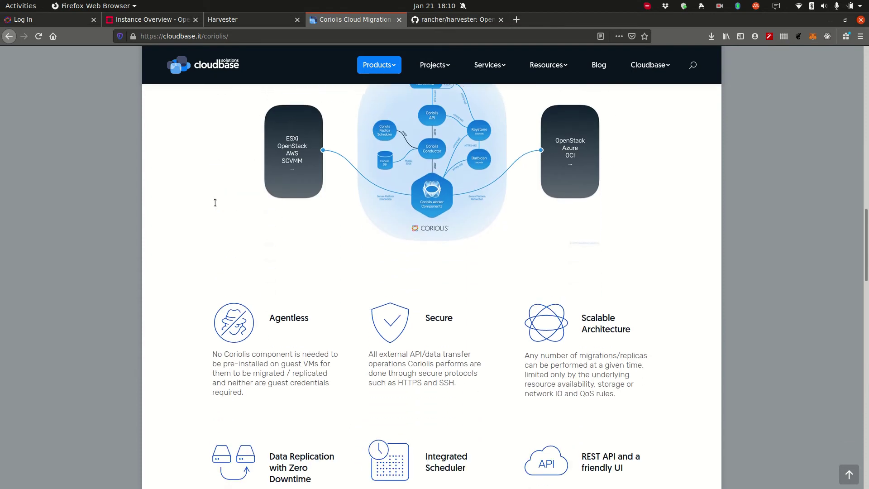
scroll(215, 202, down, 3)
scroll(216, 202, down, 15)
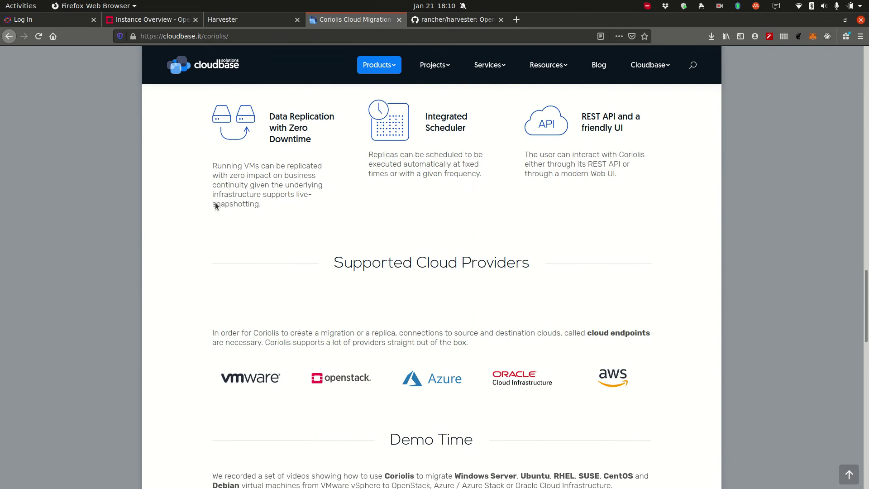
scroll(216, 203, up, 14)
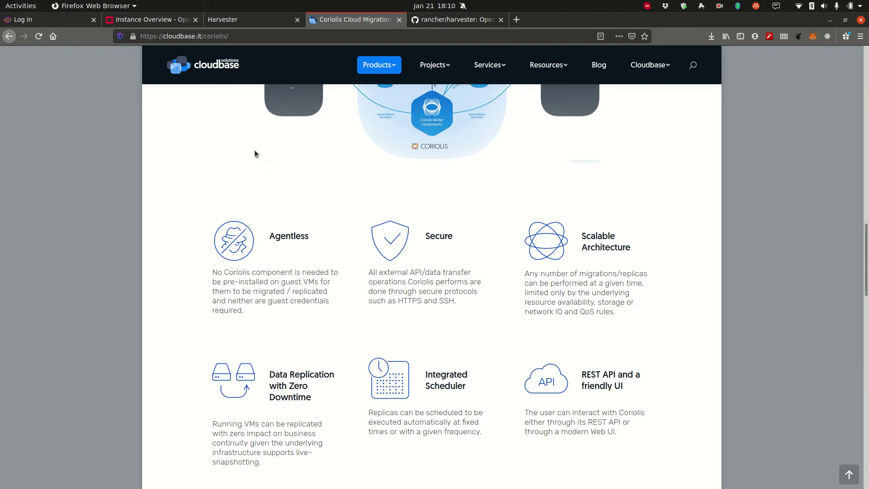
Step: Show the Harvester dashboard with 1 host, 1 virtual machine, 2 images and 1 volume
click(242, 20)
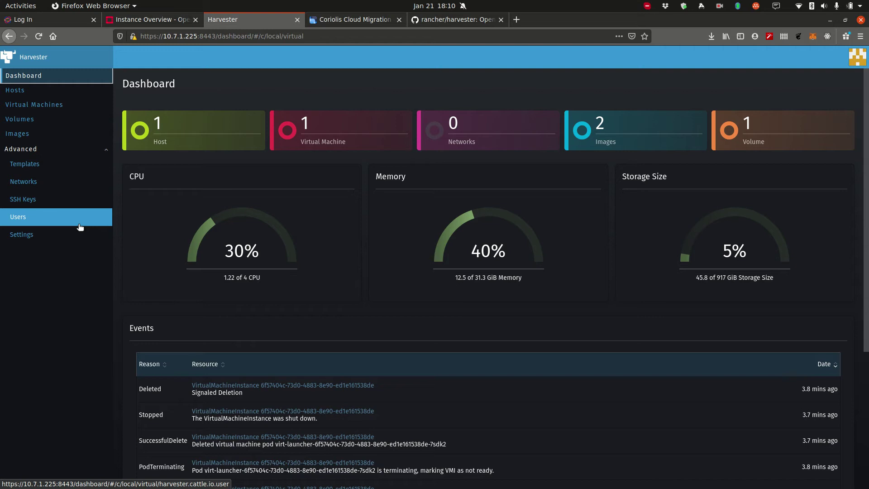
Step: List the OpenStack project's instances, showing openSUSE-vm among two running ones
click(139, 21)
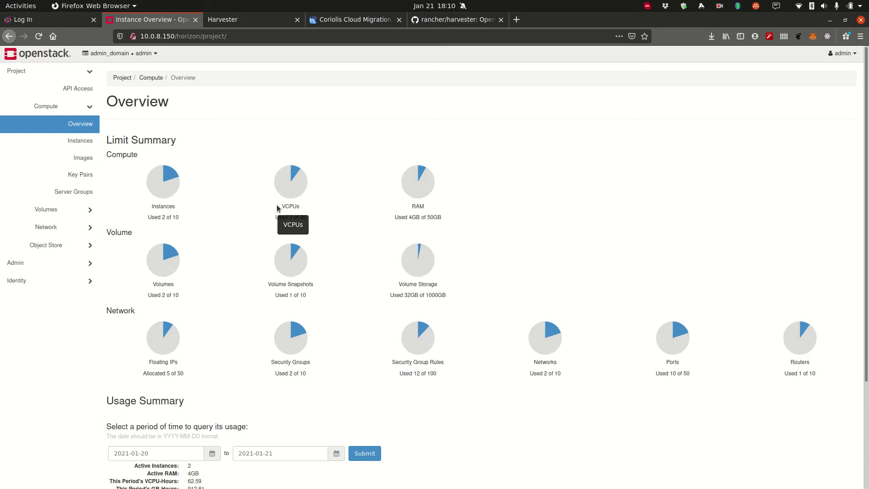
click(86, 141)
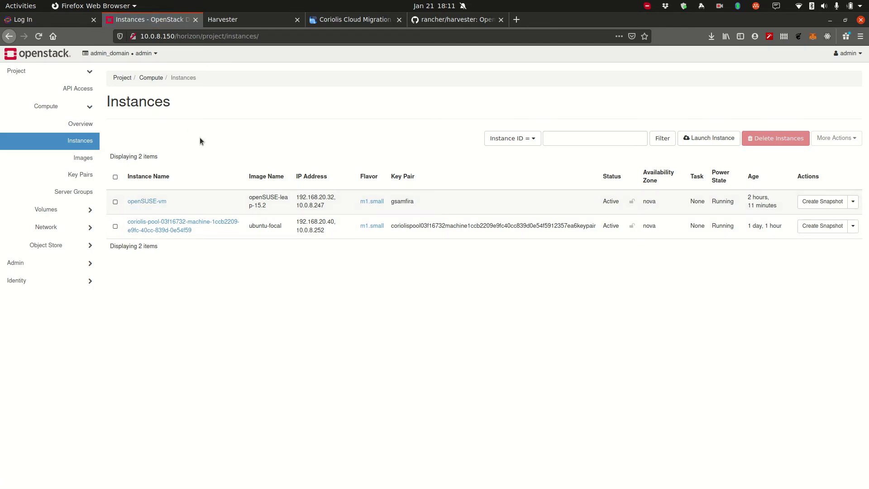
click(63, 19)
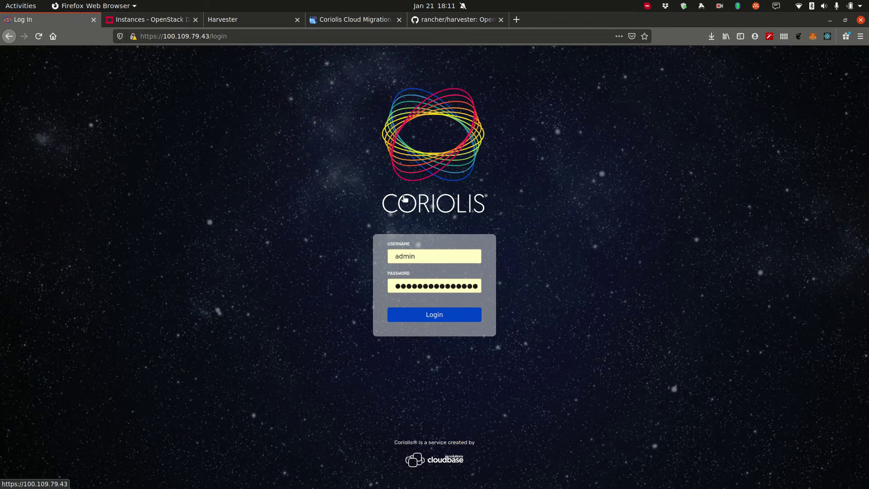
Step: Log in to Coriolis with the pre-filled credentials, reaching a dashboard with 5 endpoints
click(437, 315)
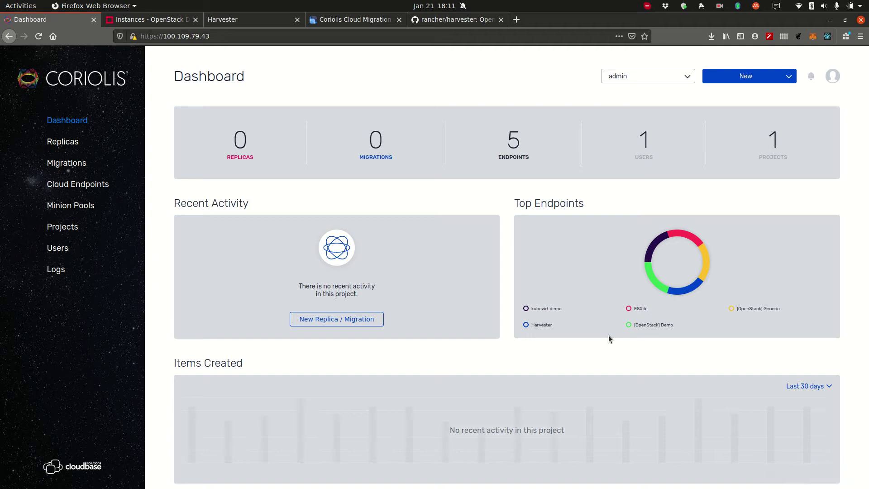
Step: Add a KubeVirt endpoint named 'testing' using the config file as kube config, validated and saved
click(757, 81)
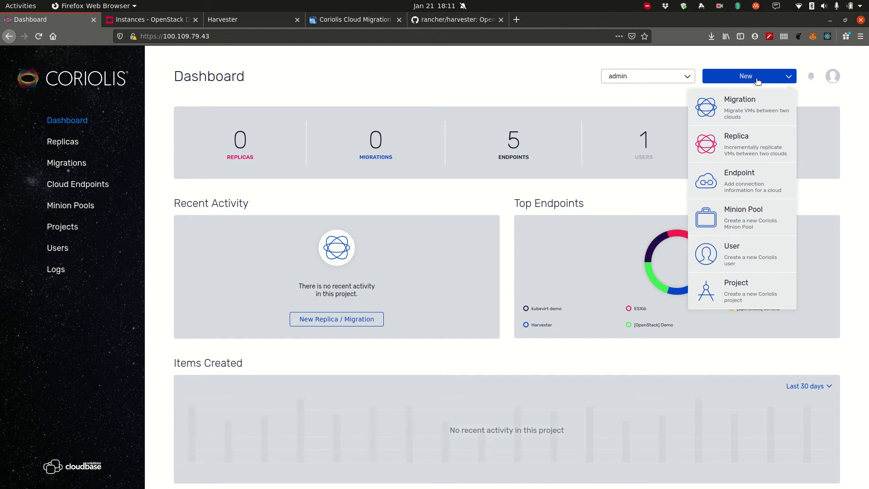
click(735, 187)
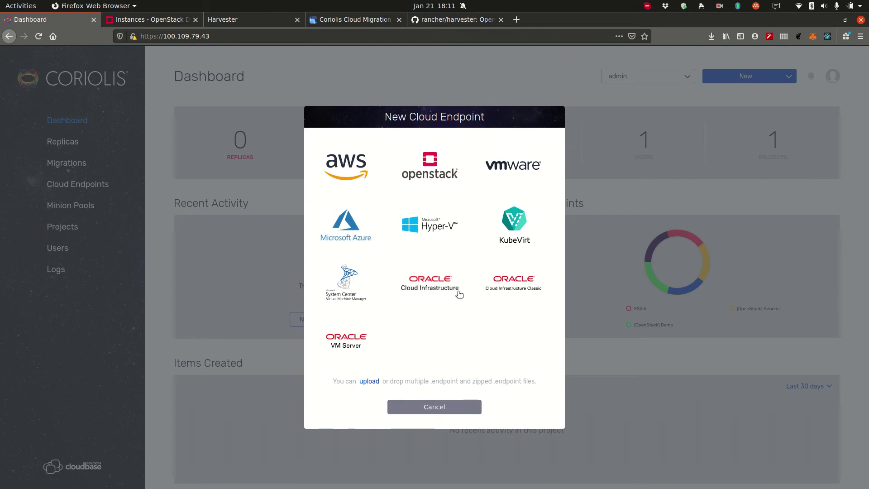
click(523, 234)
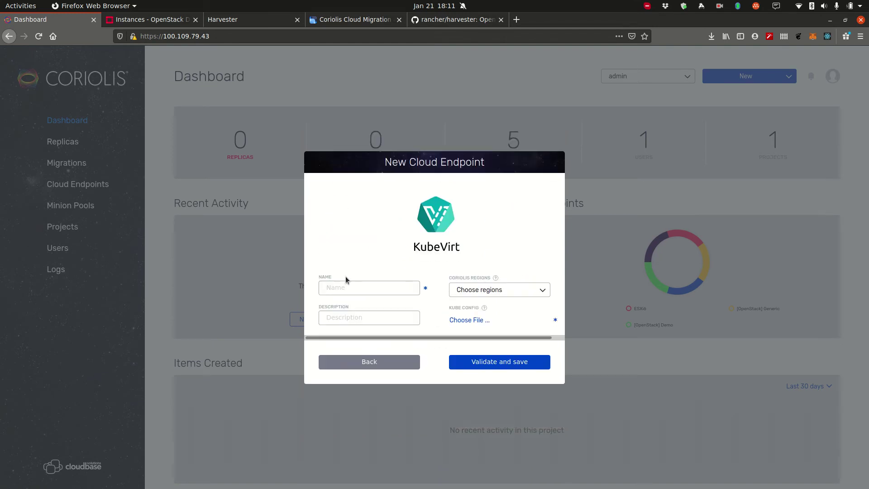
click(342, 286)
text(testing)
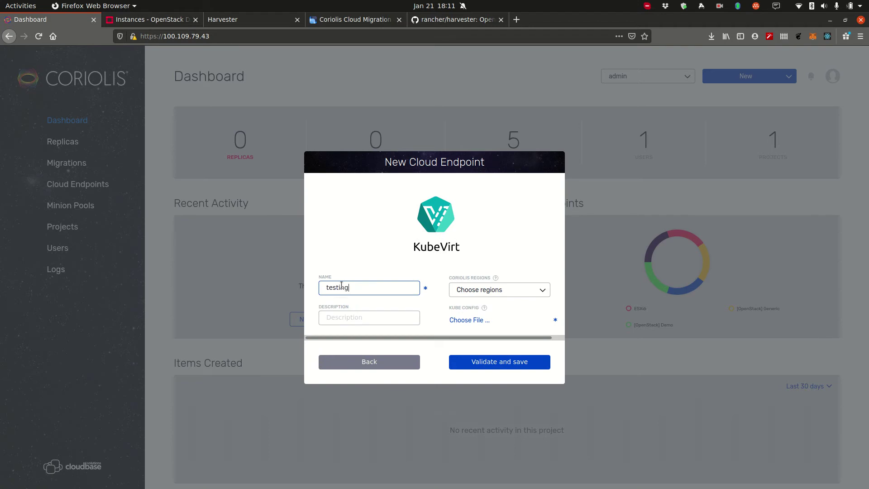
click(462, 321)
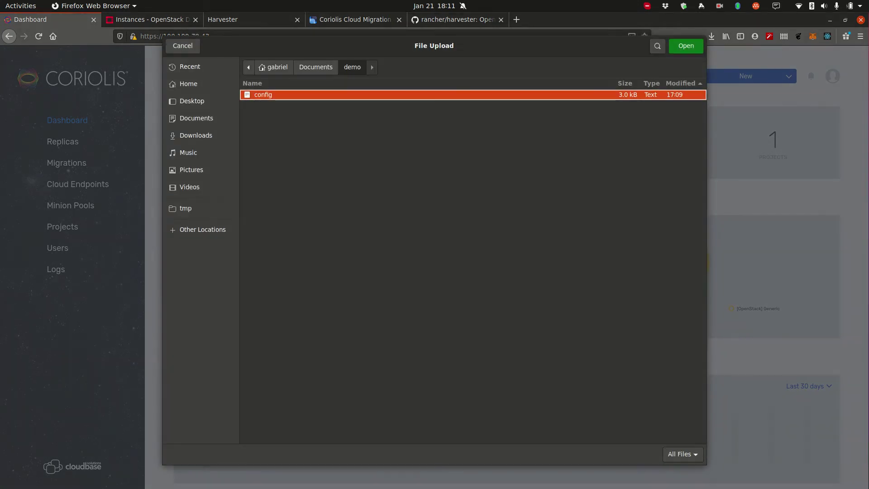
key(Return)
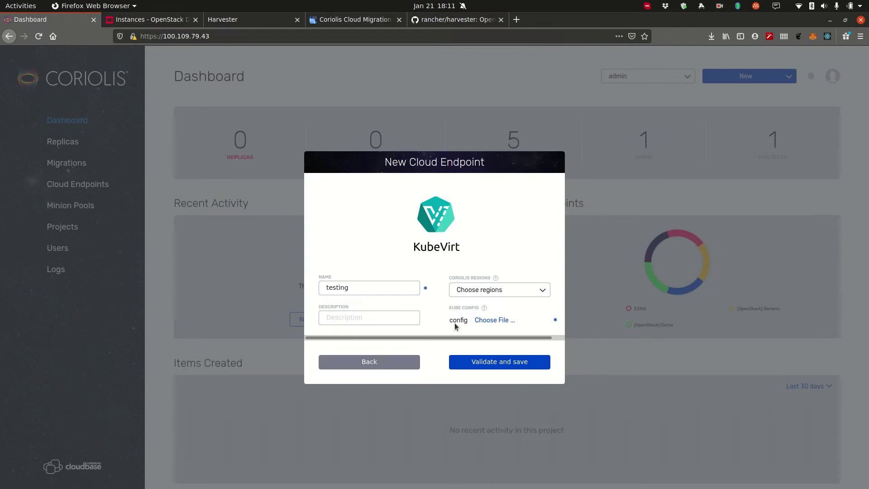
click(478, 361)
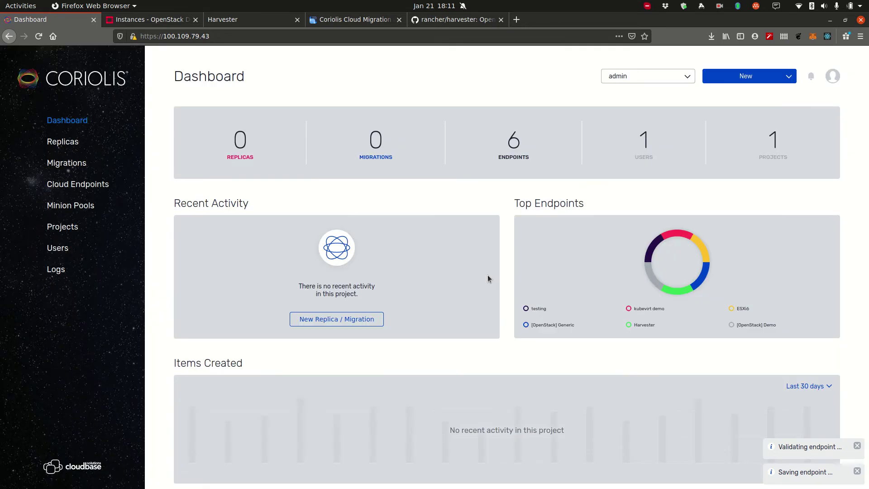
Step: Validate the [OpenStack] Demo endpoint from the Cloud Endpoints list
click(90, 185)
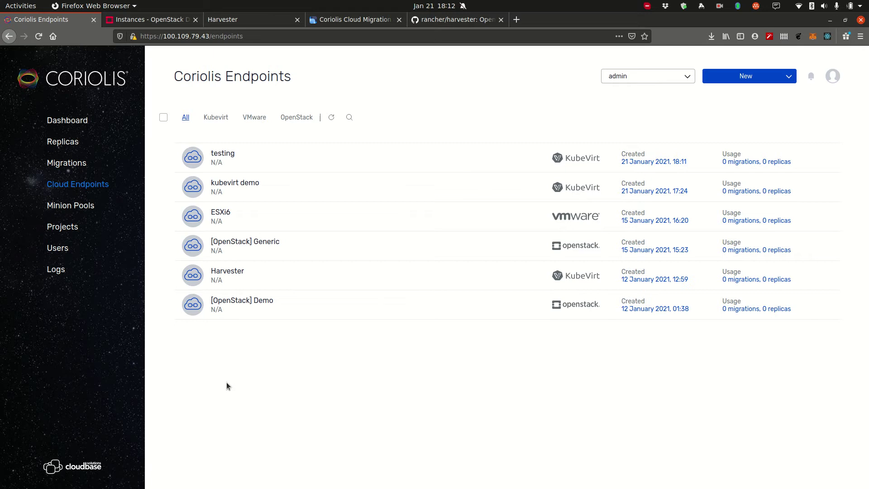
click(279, 307)
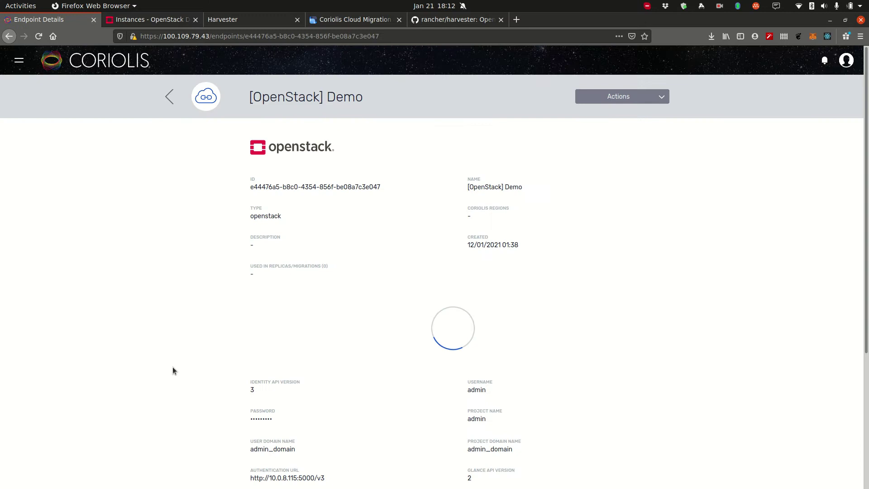
scroll(172, 367, down, 5)
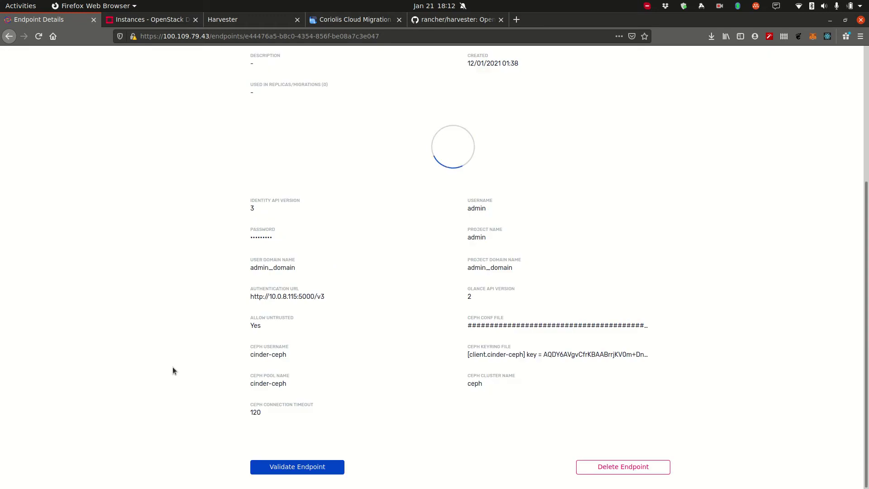
click(284, 467)
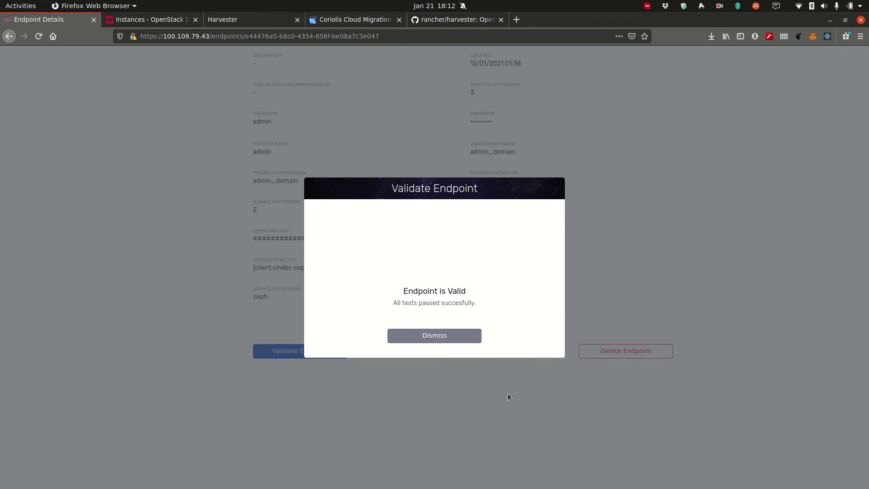
click(458, 335)
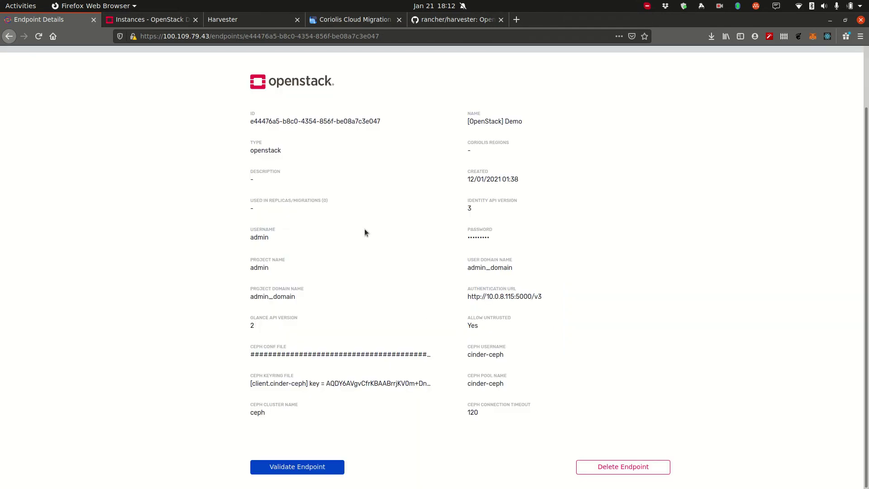
scroll(365, 233, up, 3)
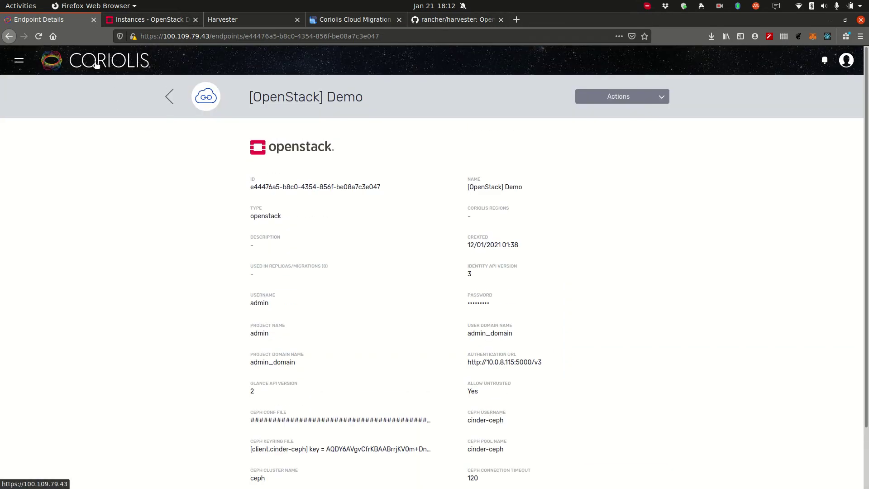
Step: Validate the Harvester endpoint successfully and return to the Coriolis dashboard
click(171, 99)
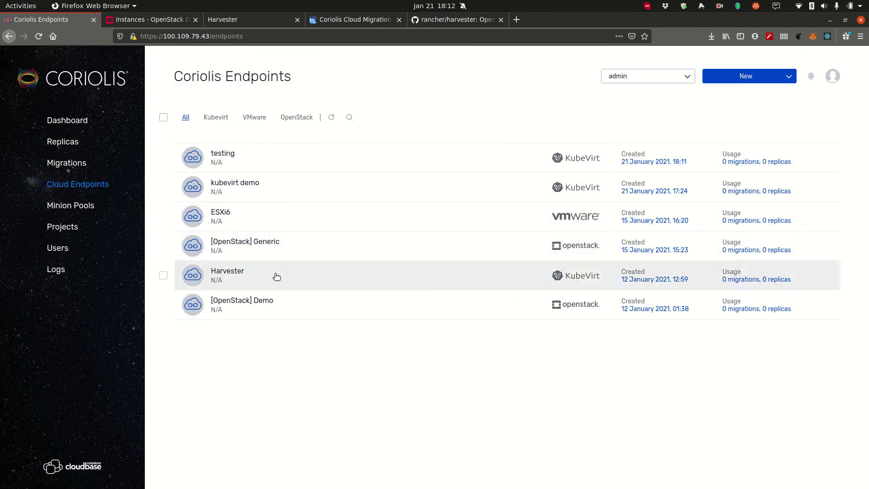
click(274, 276)
click(290, 446)
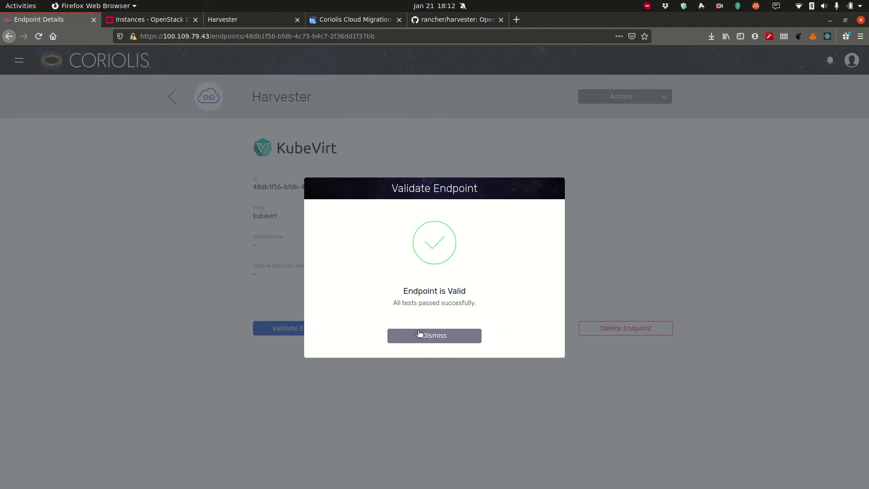
click(415, 335)
click(118, 65)
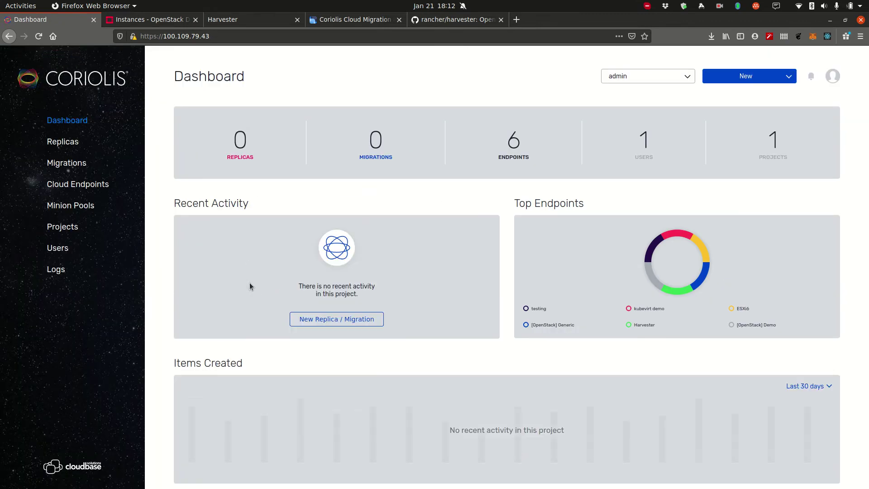
click(58, 143)
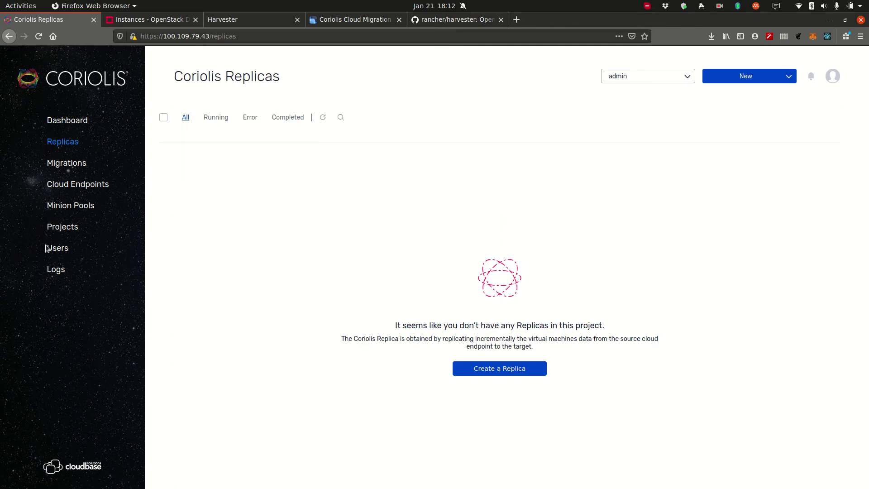
click(65, 163)
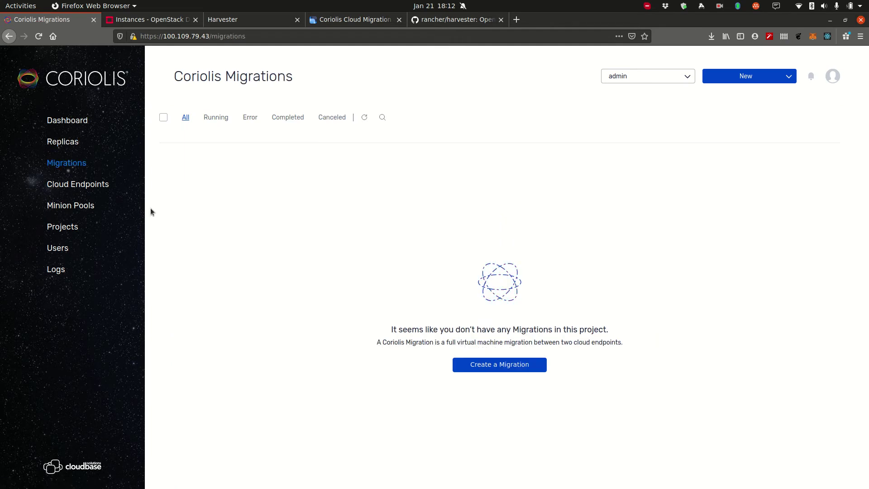
click(64, 144)
click(68, 166)
click(64, 142)
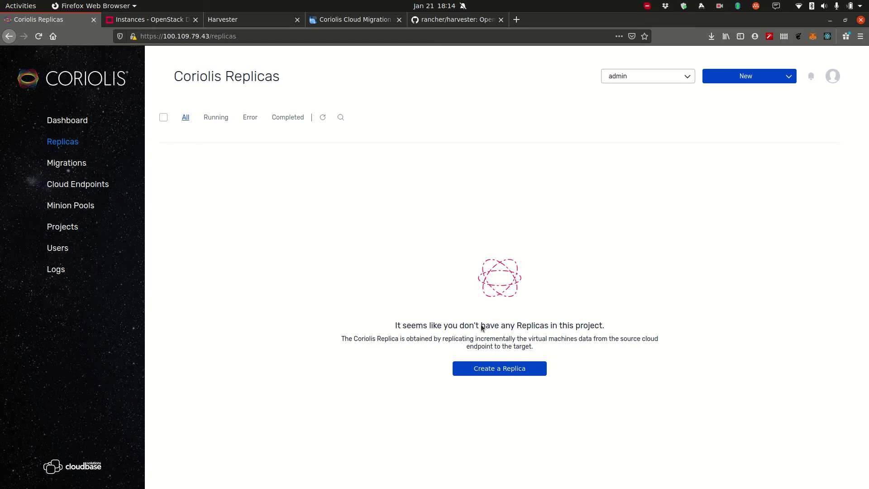
Step: Start a new replica with [OpenStack] Demo as the source cloud
click(528, 371)
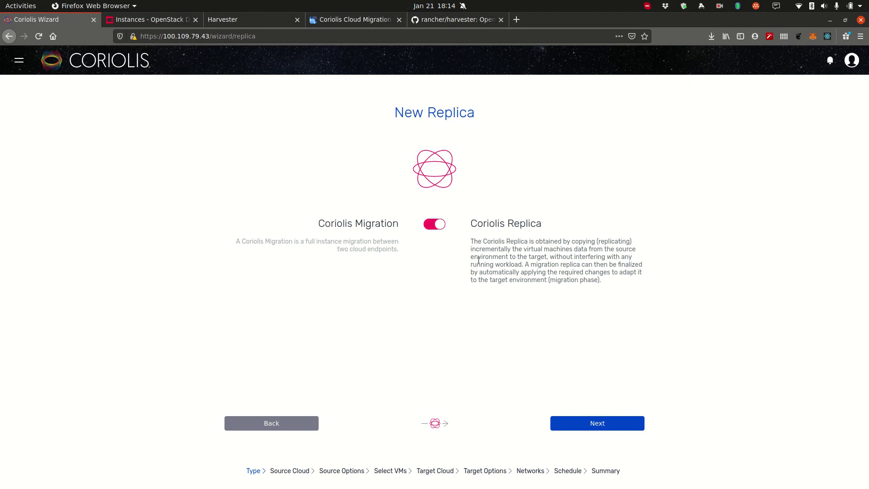
click(436, 224)
click(437, 224)
click(609, 425)
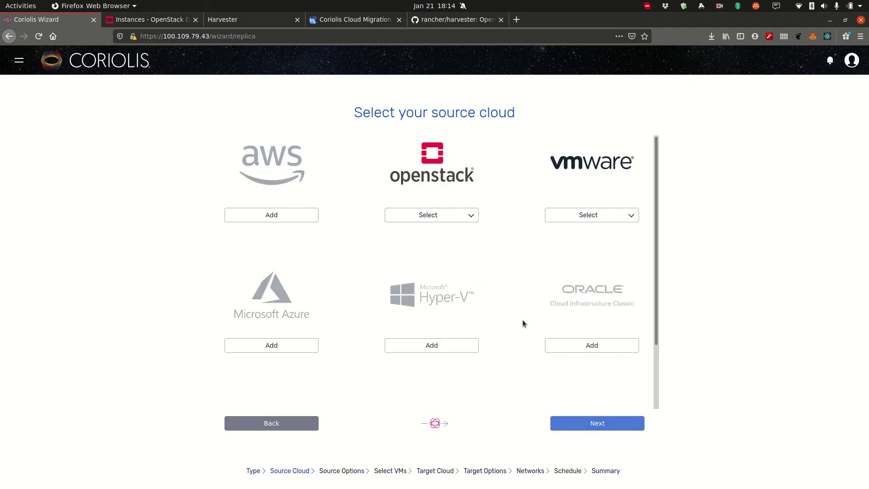
click(447, 215)
click(407, 249)
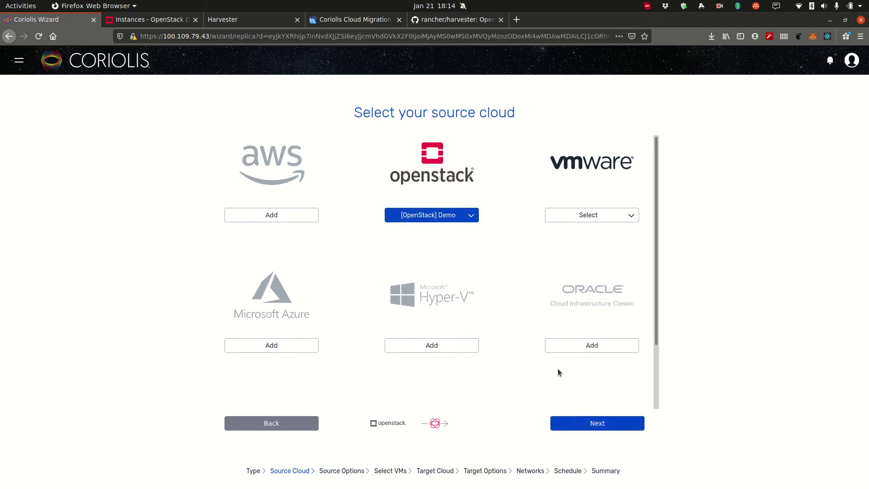
Step: Set the Replica Export Mechanism to Ceph Snapshots and continue to instance selection
click(588, 423)
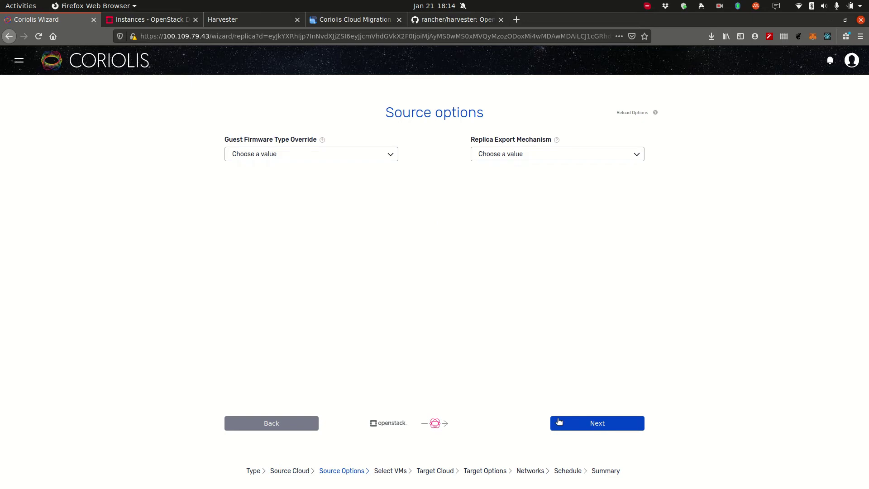
click(534, 152)
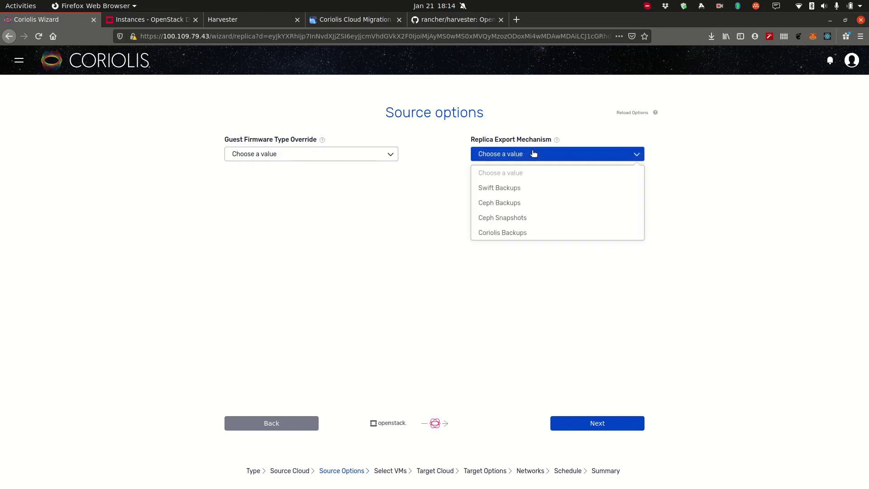
click(496, 220)
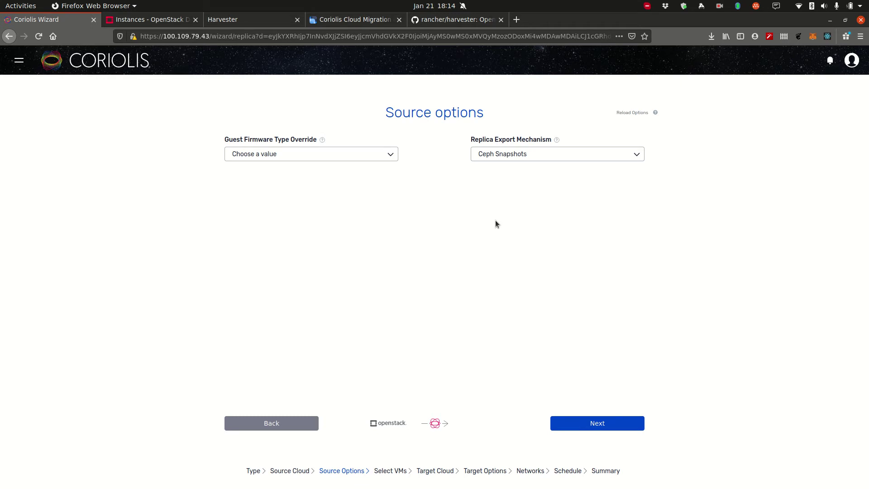
click(620, 430)
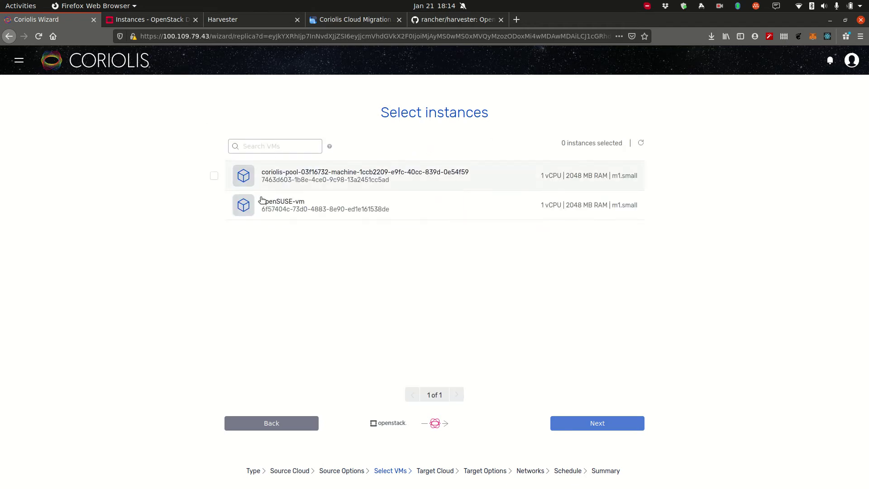
Step: Tick openSUSE-vm in the replica wizard so exactly 1 instance is selected
click(145, 22)
click(69, 22)
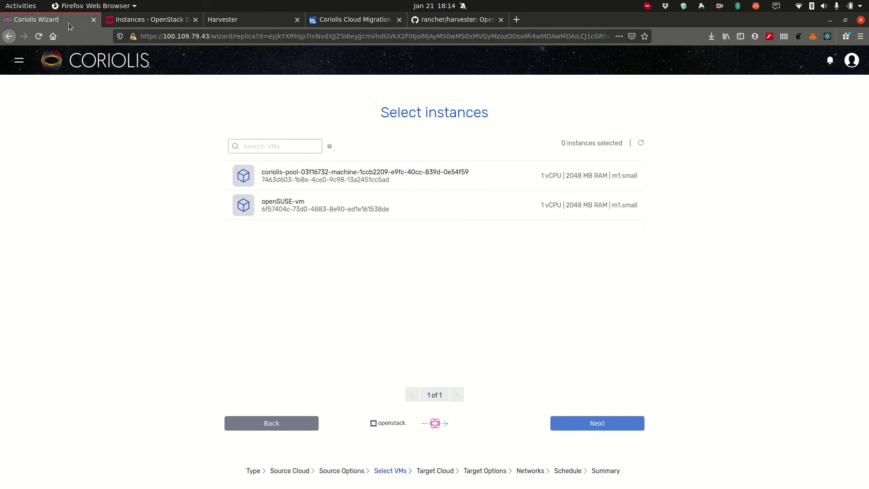
click(252, 200)
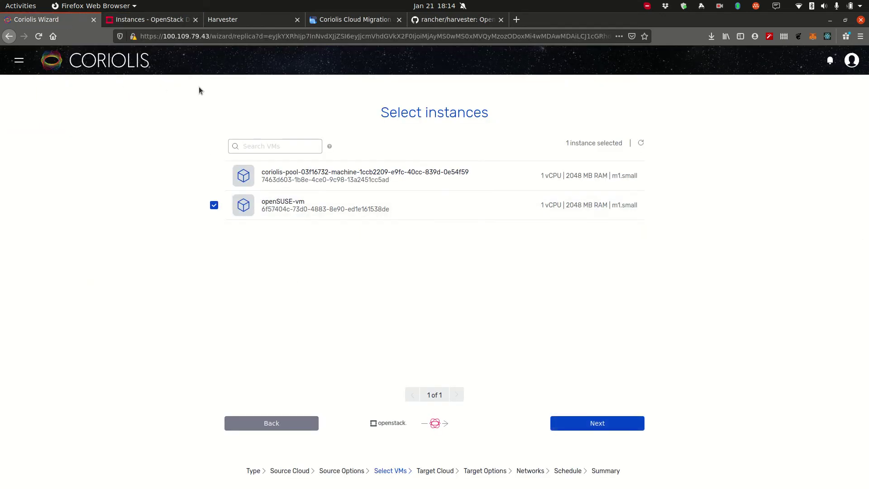
Step: Log into the openSUSE-vm console in Horizon as user opensuse and list the home folder
click(145, 21)
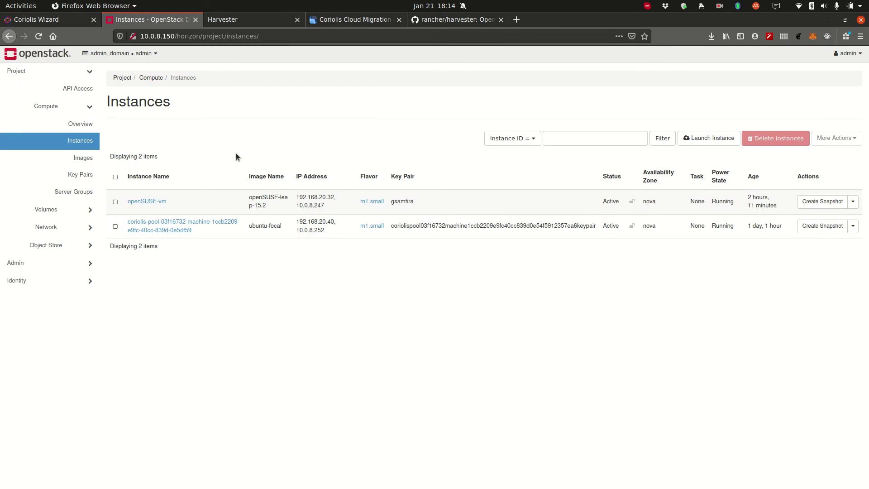
click(147, 201)
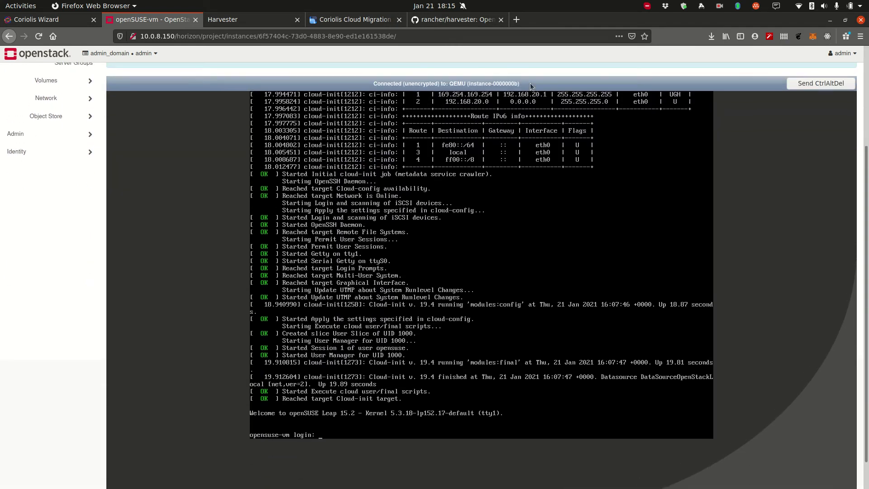
text(opensuse)
key(Return)
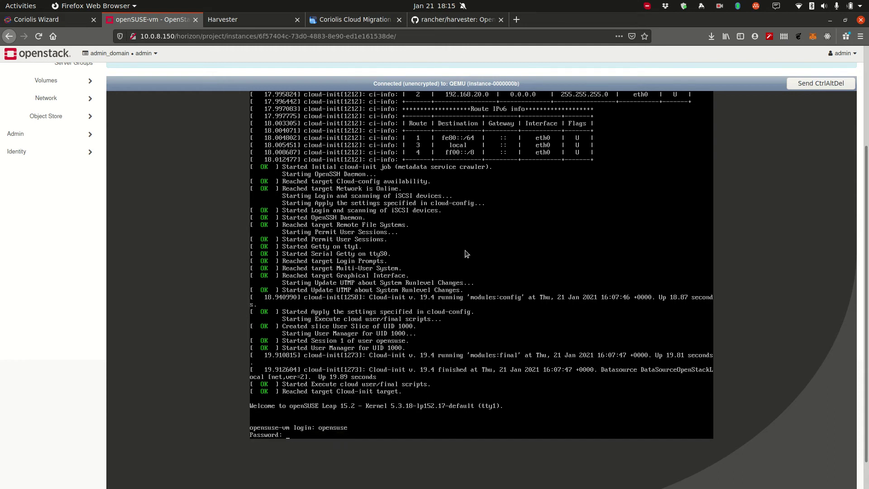
key(Return)
text(ls)
key(Return)
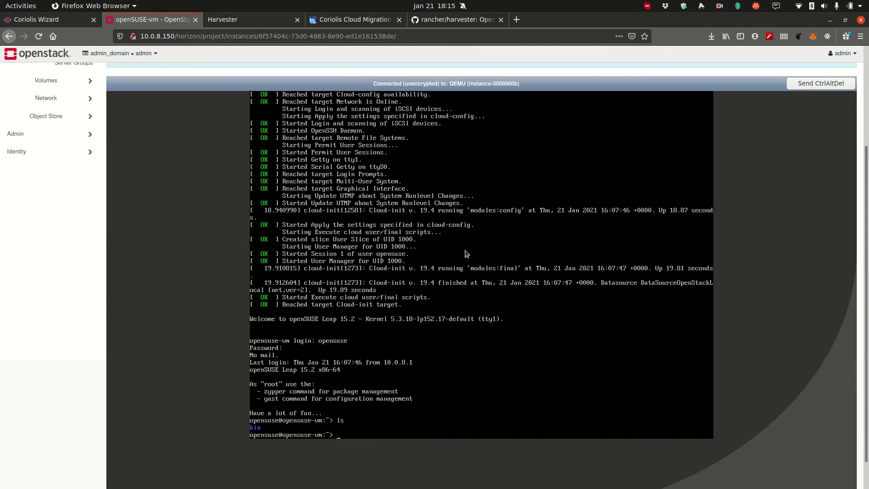
Step: Write "Migrating from OpenStack to Harvester" into migrateme-`date +%s`.txt and cat it to verify
text(echo )
text(""Migrating fro)
text(m OpenStack To)
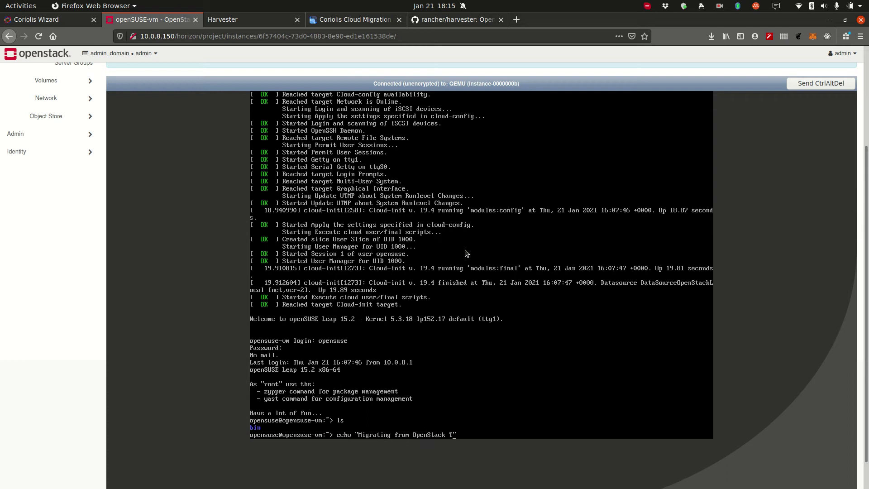
key(Left)
key(Left)
key(BackSpace)
text(to Harvester" > migrateme-`date)
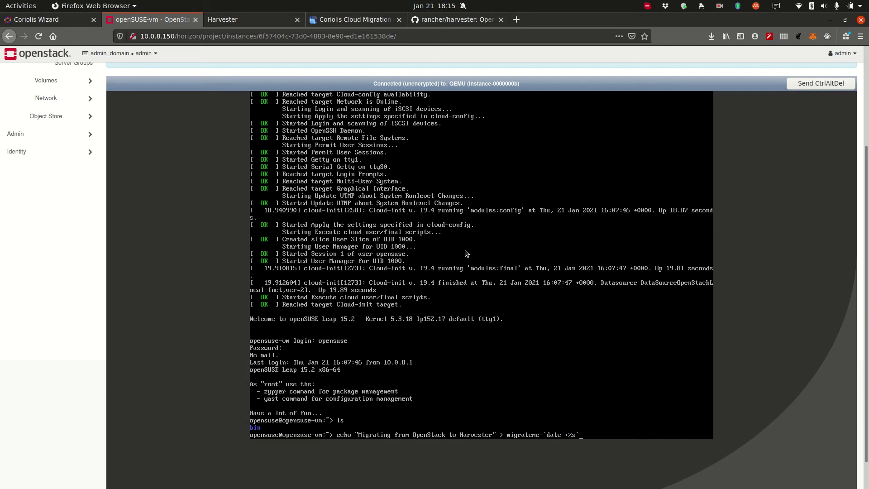
text( +%s`.txt)
key(Return)
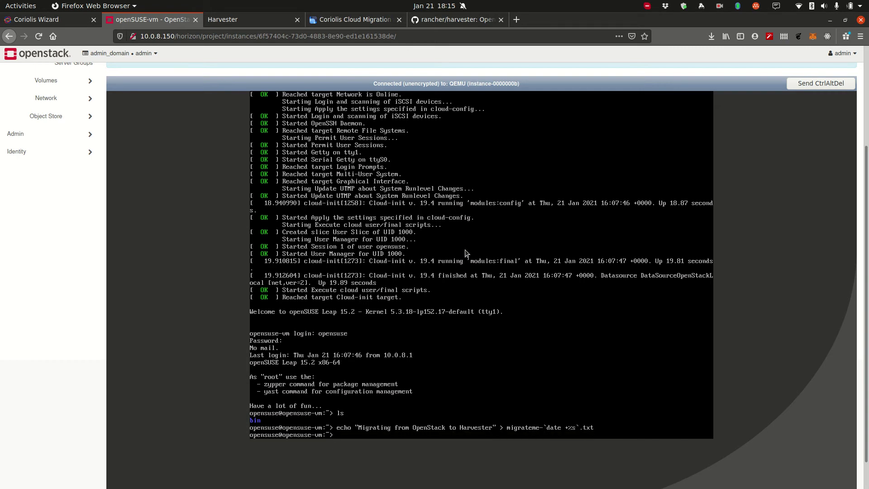
text(ls)
key(Return)
text(cat )
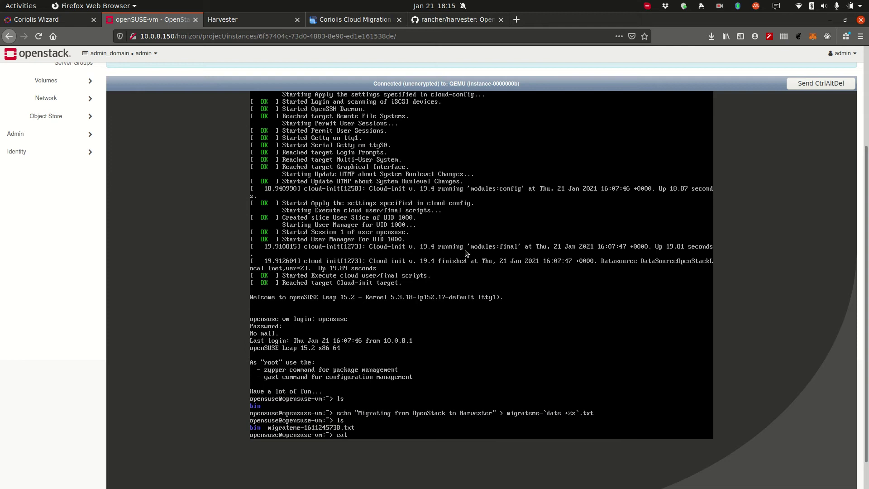
text(mi)
key(Tab)
key(Return)
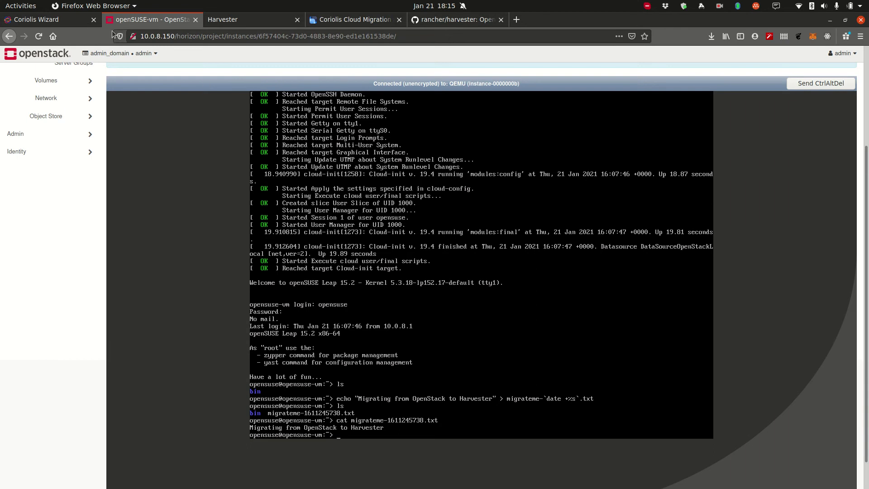
Step: Choose Harvester as the KubeVirt target endpoint for the openSUSE-vm replica
click(236, 19)
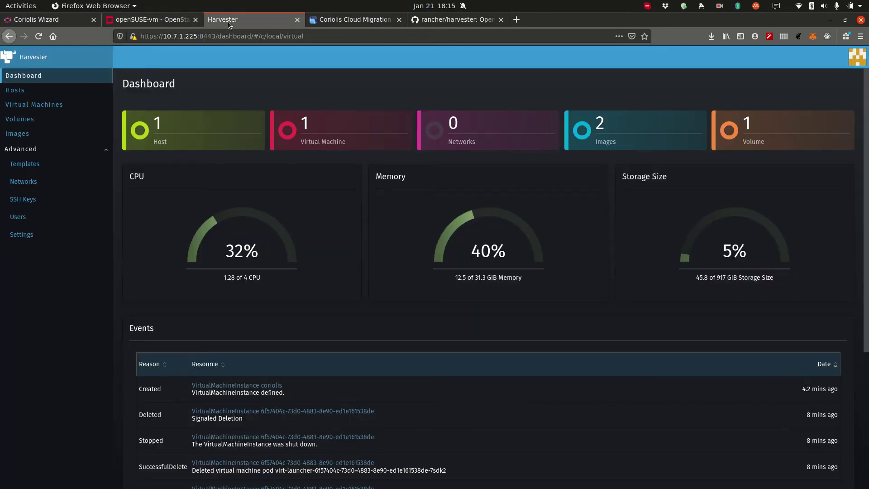
click(51, 20)
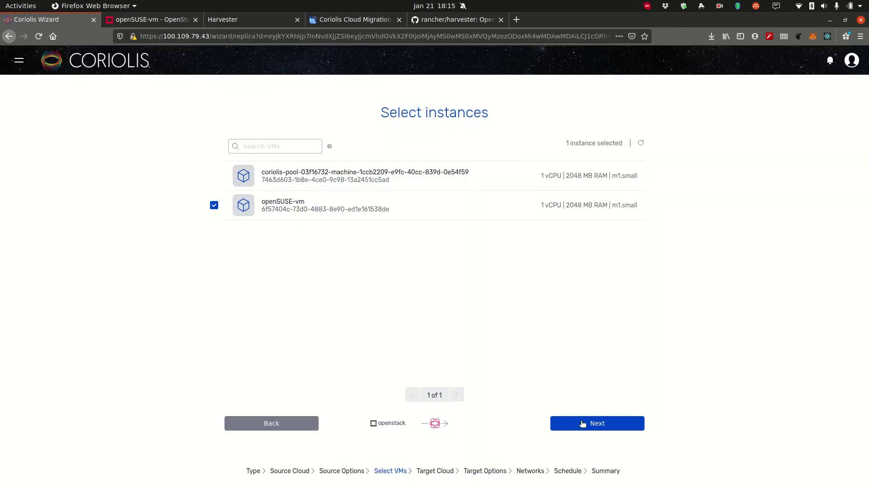
click(607, 424)
click(291, 347)
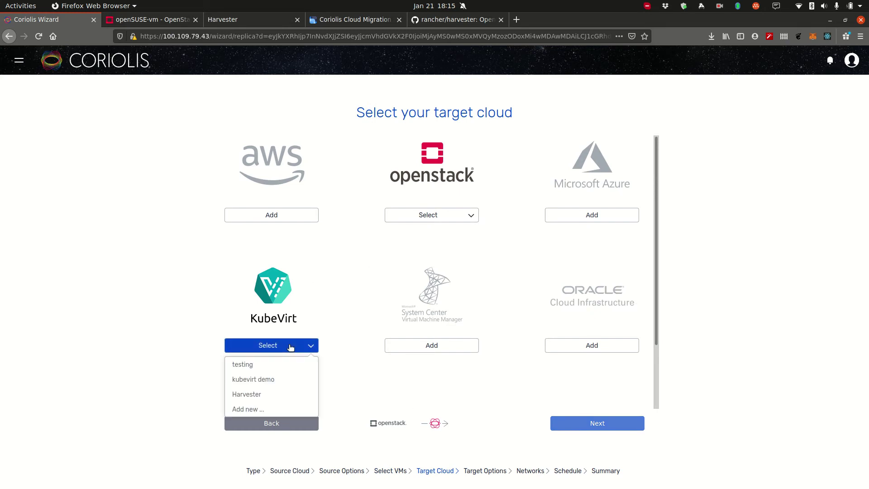
click(264, 402)
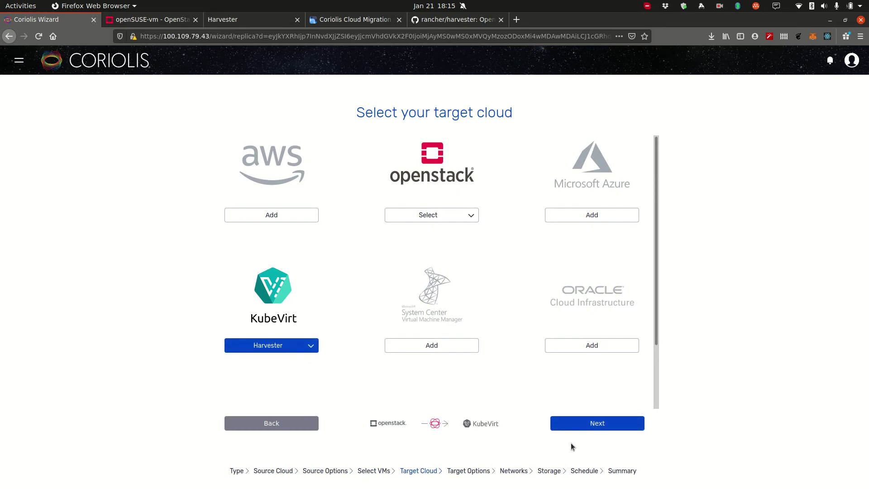
click(595, 423)
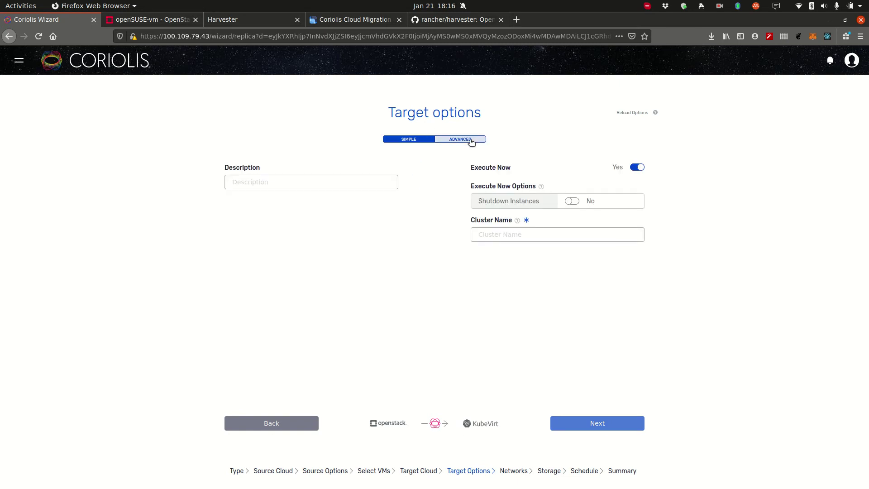
Step: In advanced target options, set Cluster Name to cluster.local and keep Namespace as default
click(466, 139)
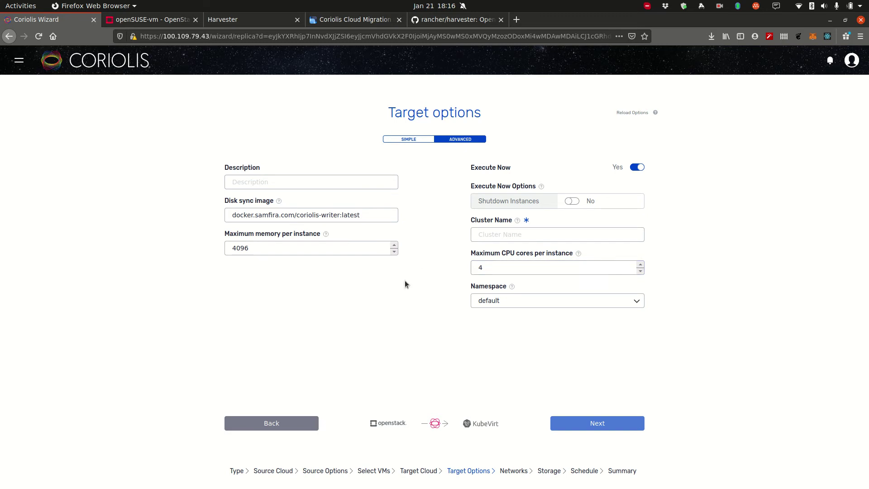
click(499, 233)
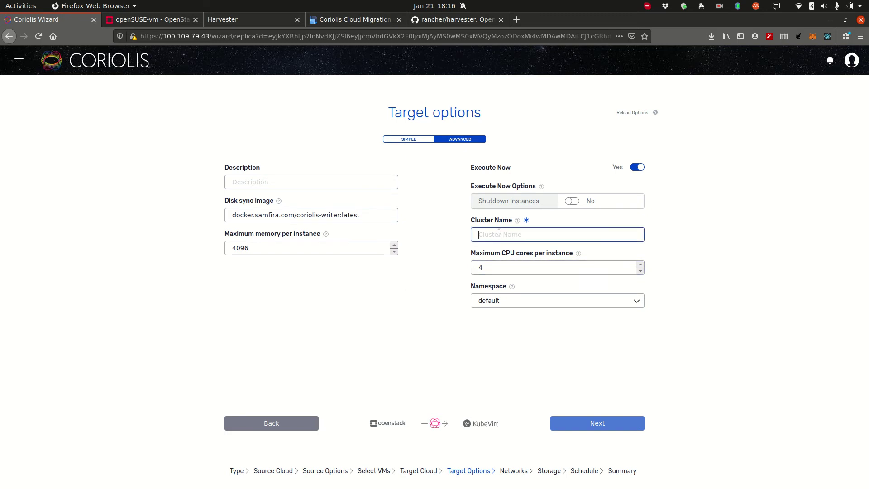
text(cluste)
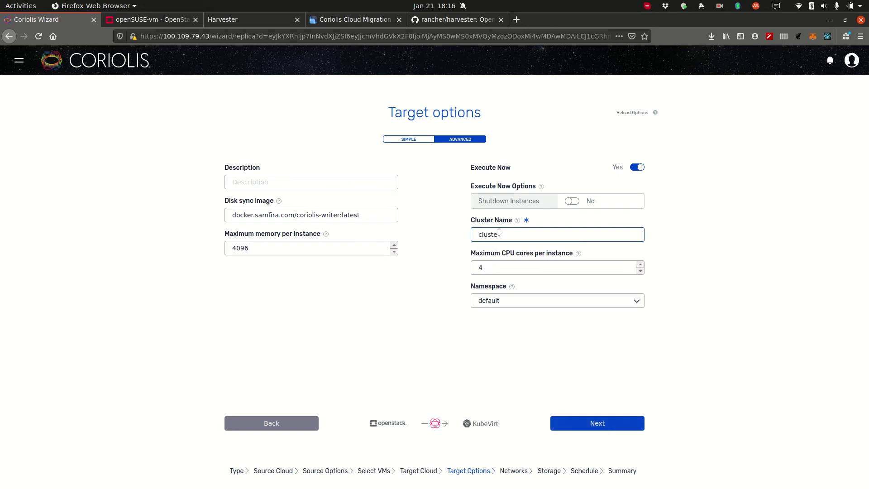
text(r.local)
drag(370, 215, 195, 218)
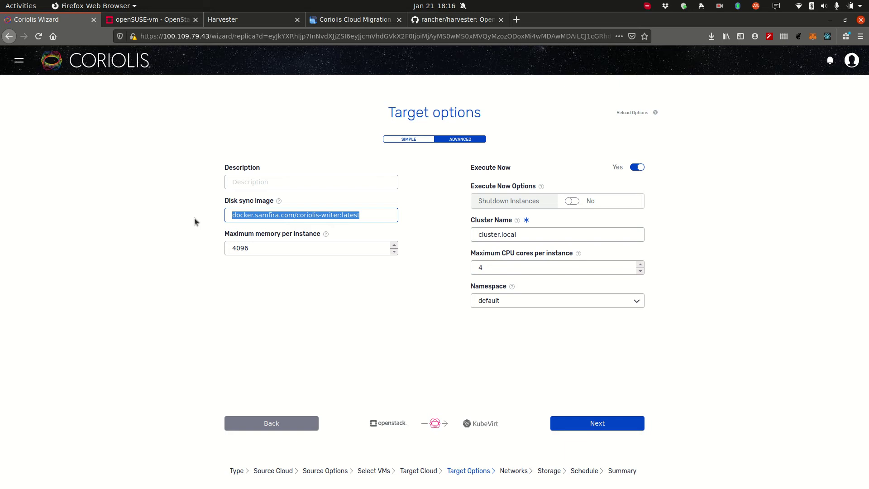
click(524, 303)
click(478, 350)
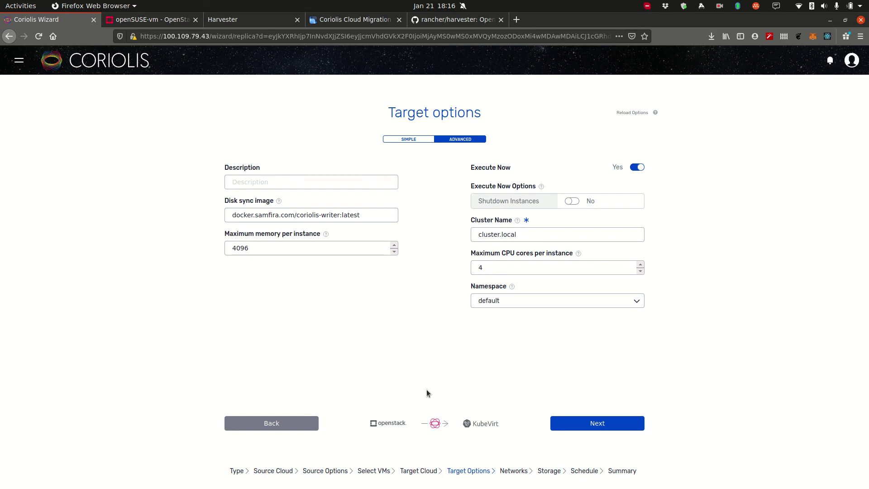
Step: Map the source network int_net to the target's default network
click(596, 423)
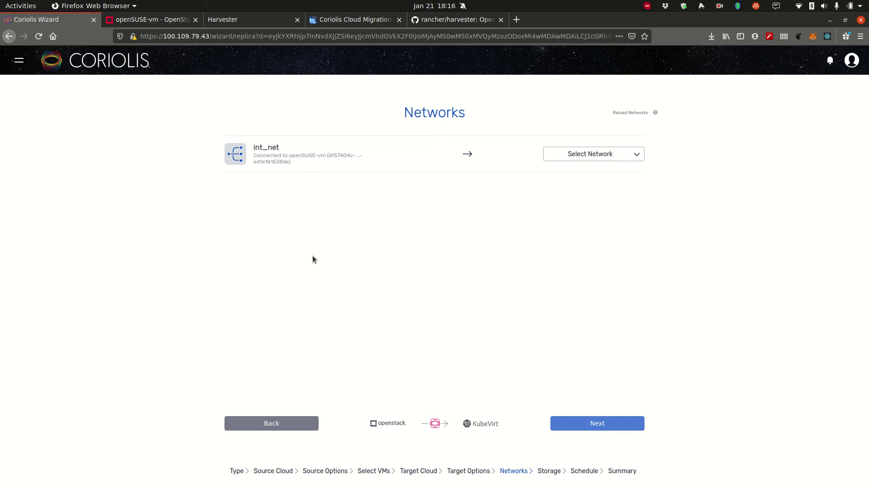
double_click(259, 148)
drag(291, 155, 325, 155)
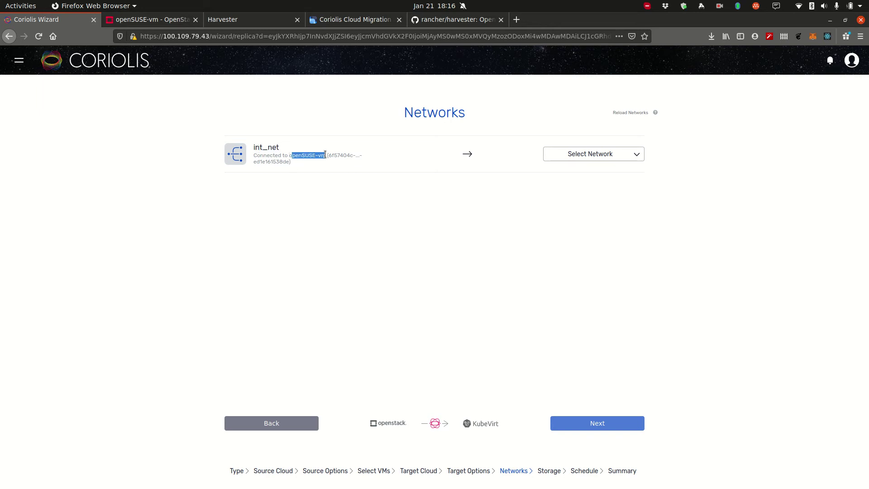
double_click(274, 148)
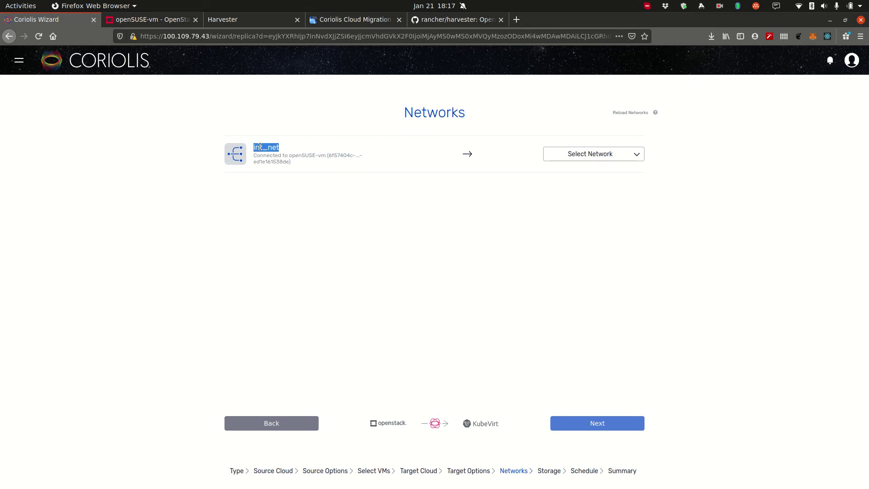
click(603, 159)
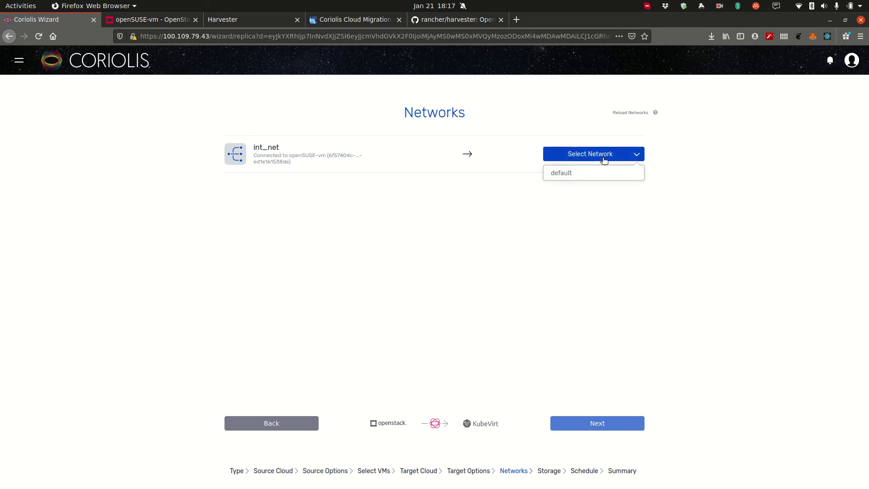
click(612, 173)
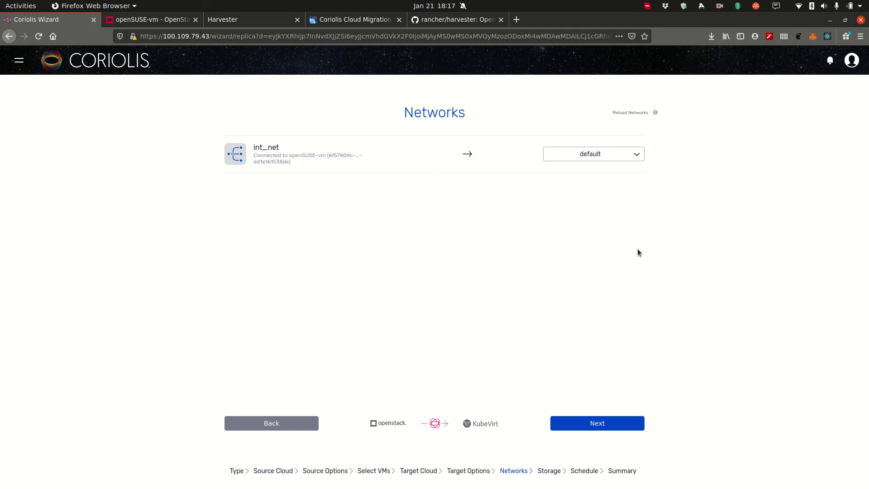
click(592, 427)
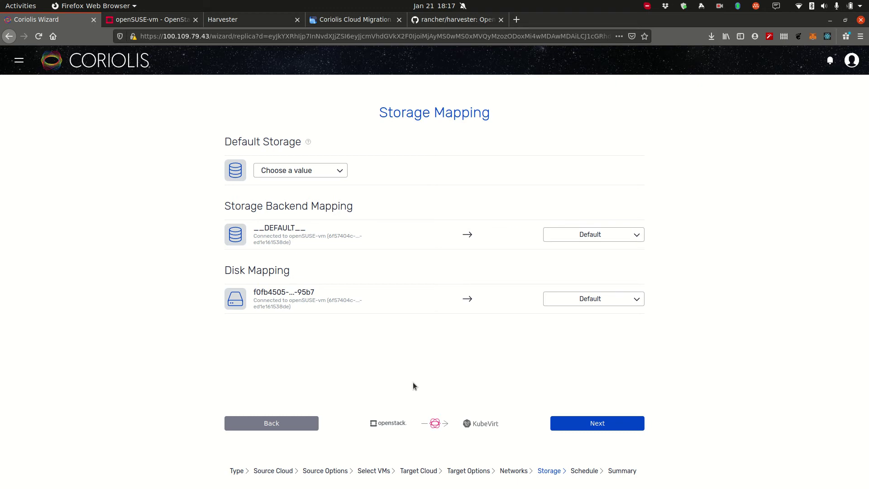
Step: Set longhorn as default storage, and map the __DEFAULT__ backend and VM disk to longhorn
click(299, 171)
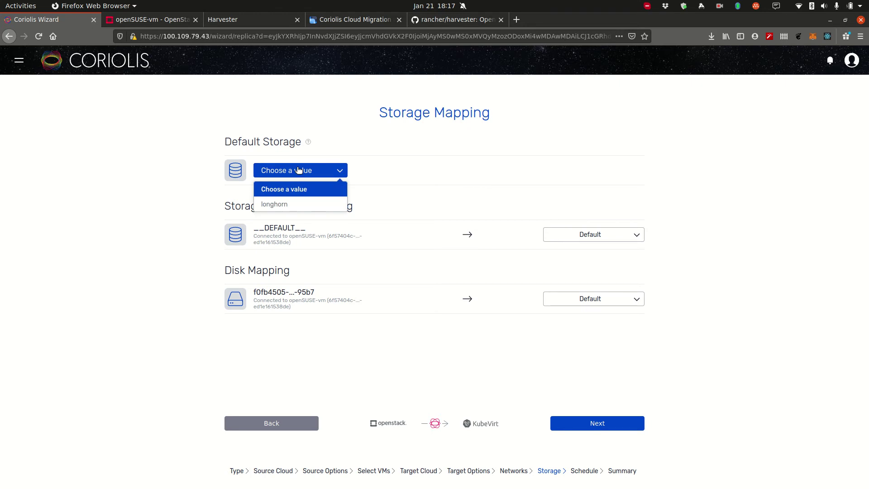
click(297, 201)
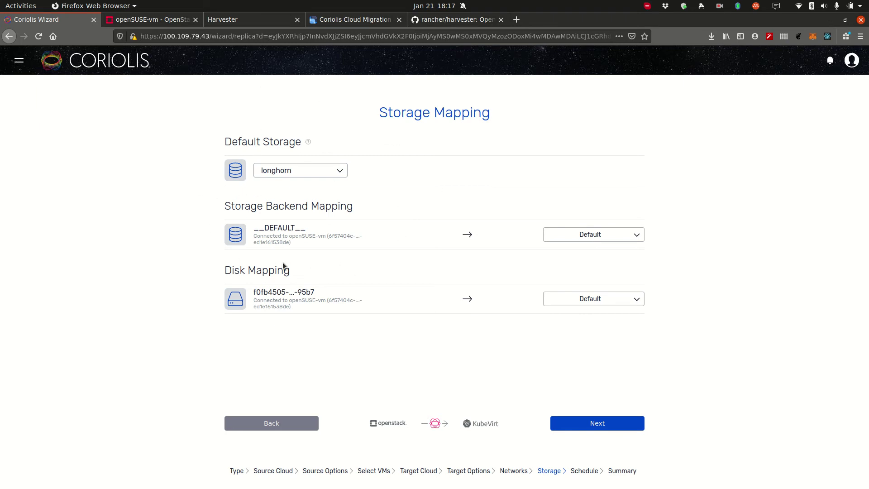
drag(250, 229, 306, 235)
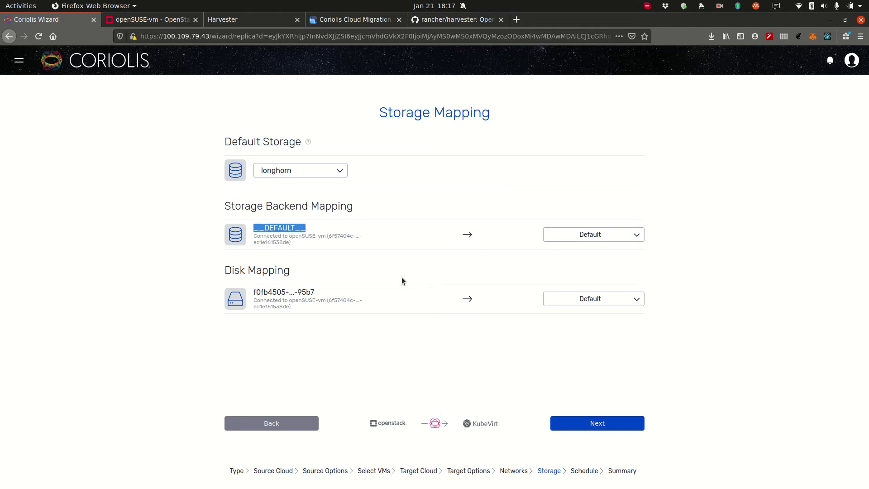
click(609, 240)
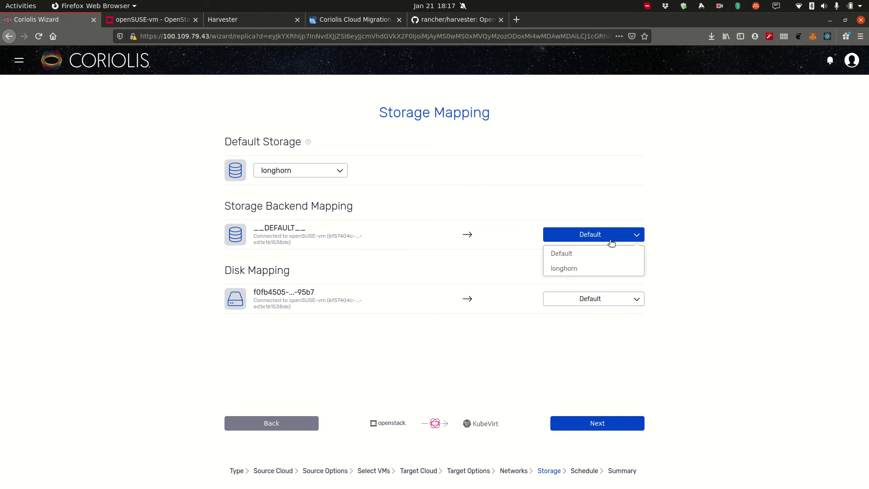
click(572, 268)
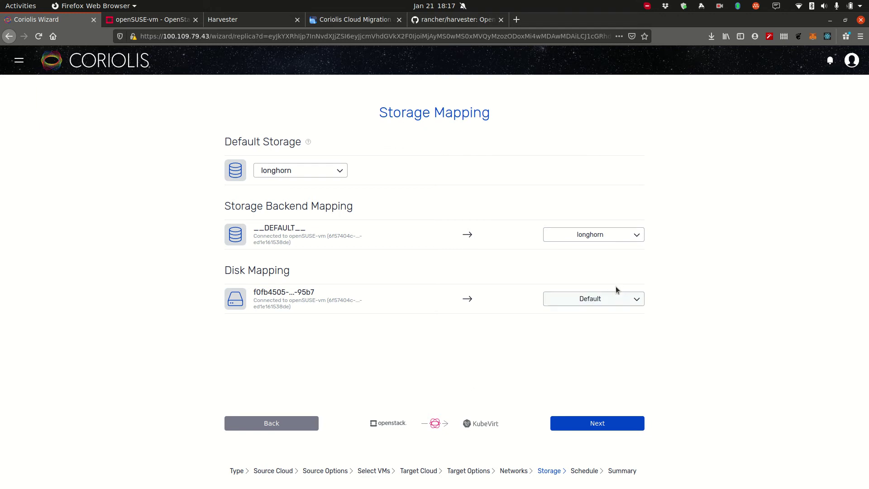
click(607, 300)
click(573, 334)
Step: Add a schedule entry, delete it again, and proceed to the replica summary
click(586, 422)
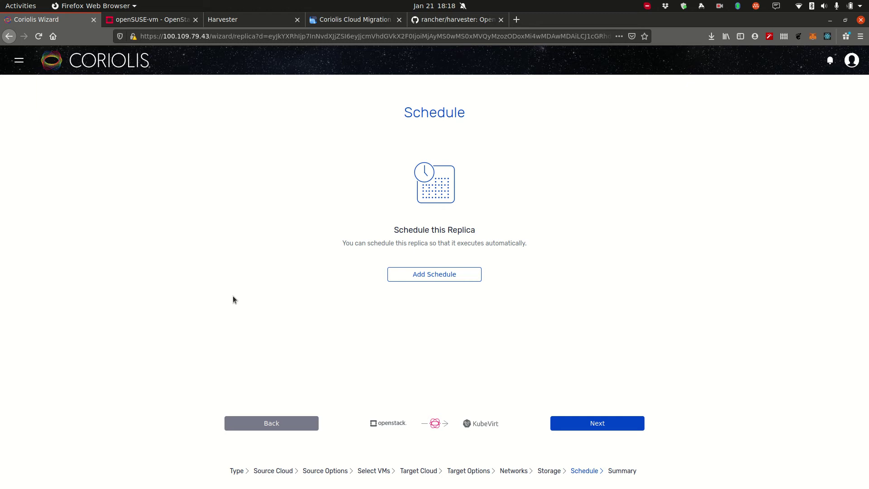
click(430, 274)
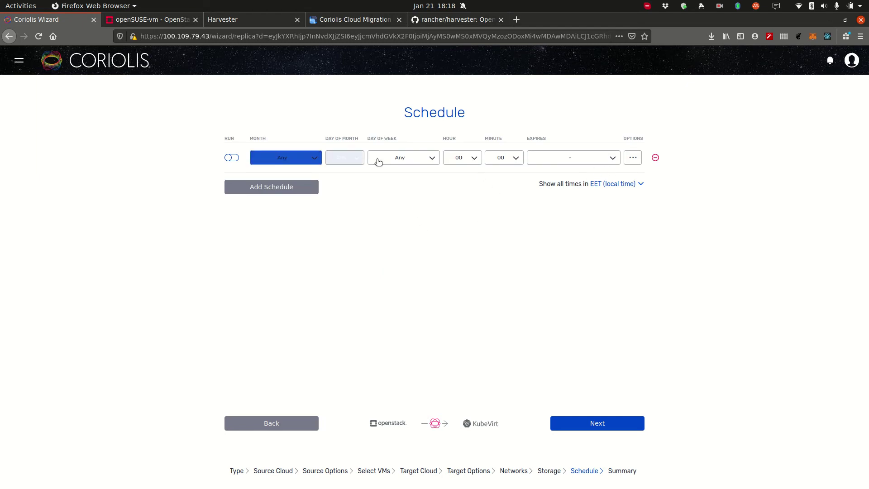
click(656, 158)
click(499, 329)
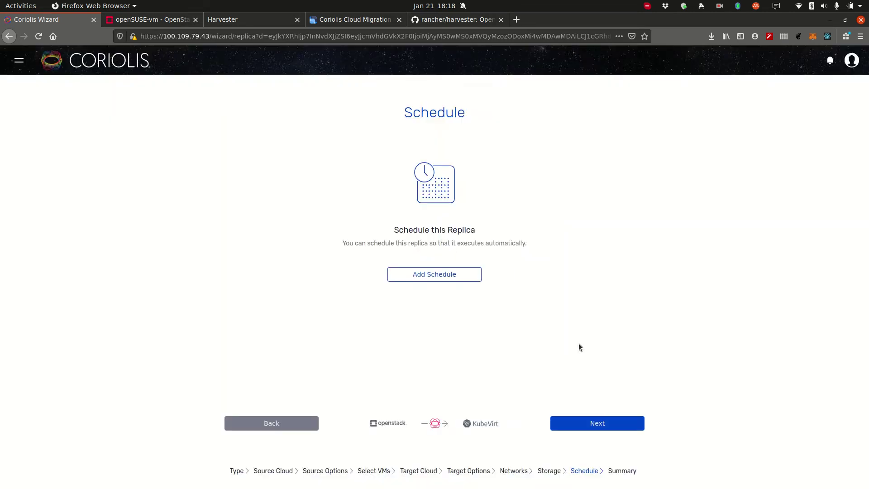
click(579, 420)
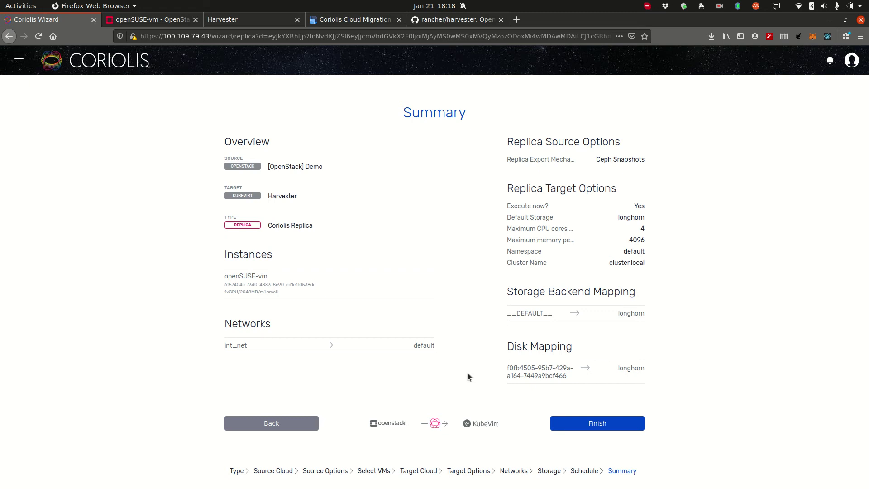
Step: Finish creating the openSUSE-vm replica, then run sync in the source VM's OpenStack console
click(597, 424)
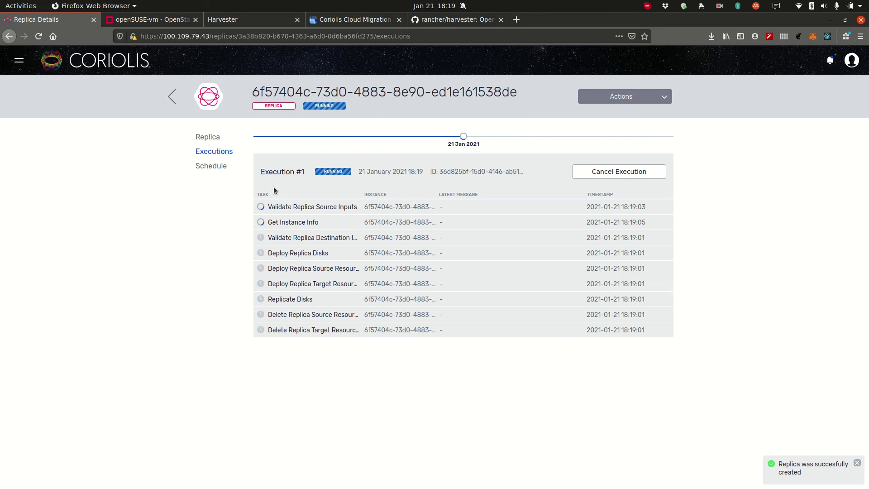
click(149, 19)
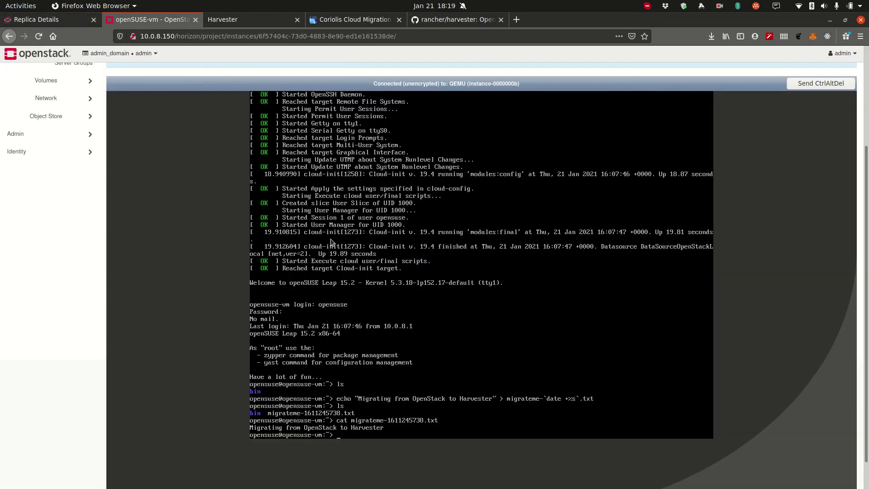
text(sync)
key(Return)
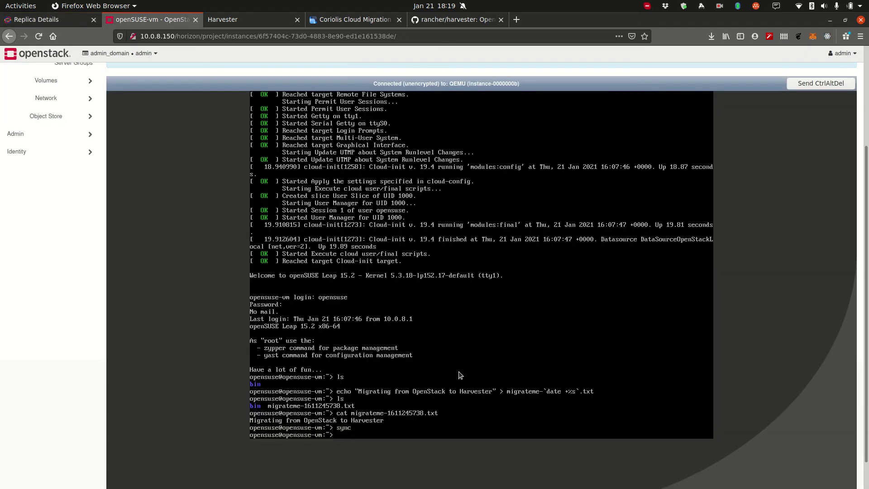
click(72, 20)
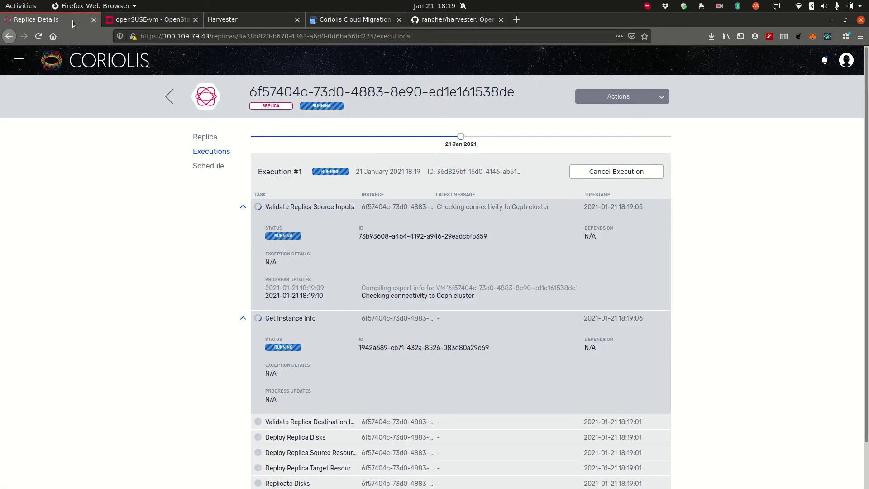
Step: List the Harvester cluster's persistent volume claims with kubectl get pvc
key(alt+Tab)
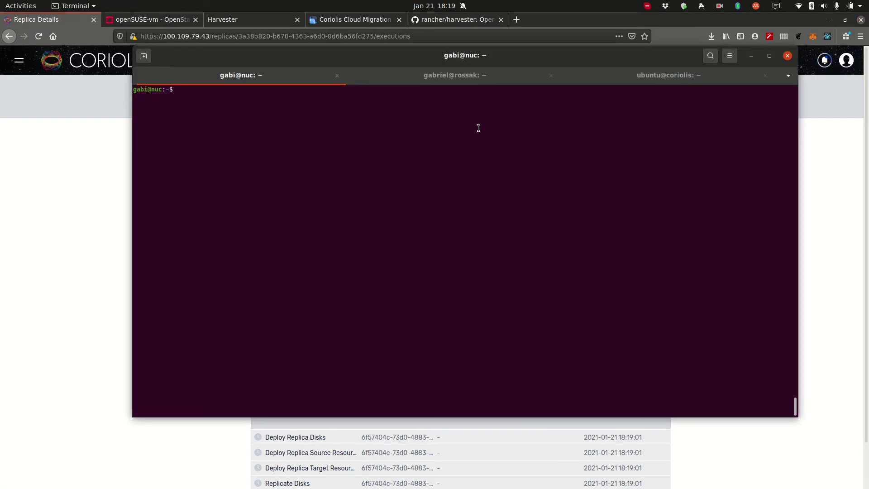
key(ctrl+Page_Down)
text(kubect)
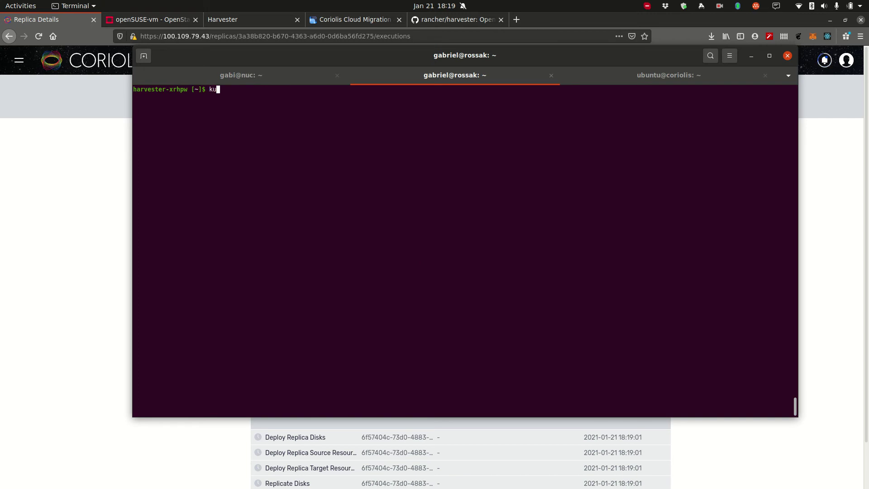
text(l get pvc)
key(Return)
Step: Expand Deploy Replica Disks in Coriolis and rerun kubectl get pvc to see the new 10Gi claim
drag(213, 136, 422, 129)
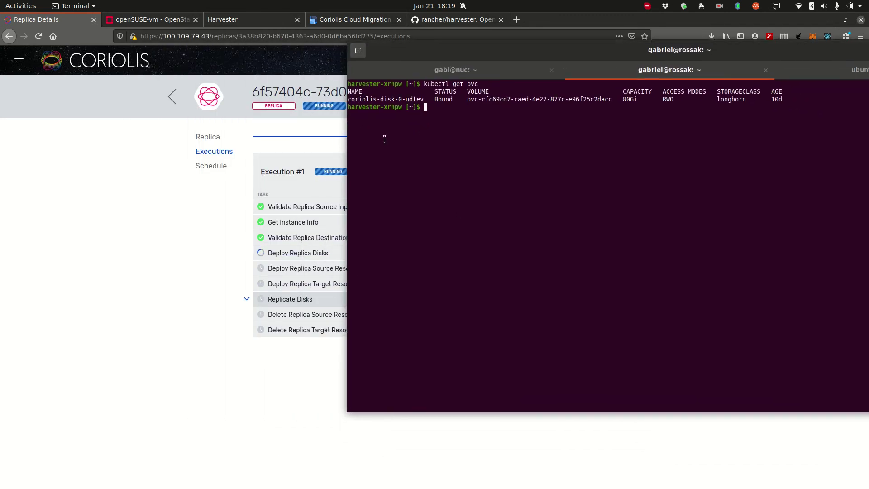
click(267, 255)
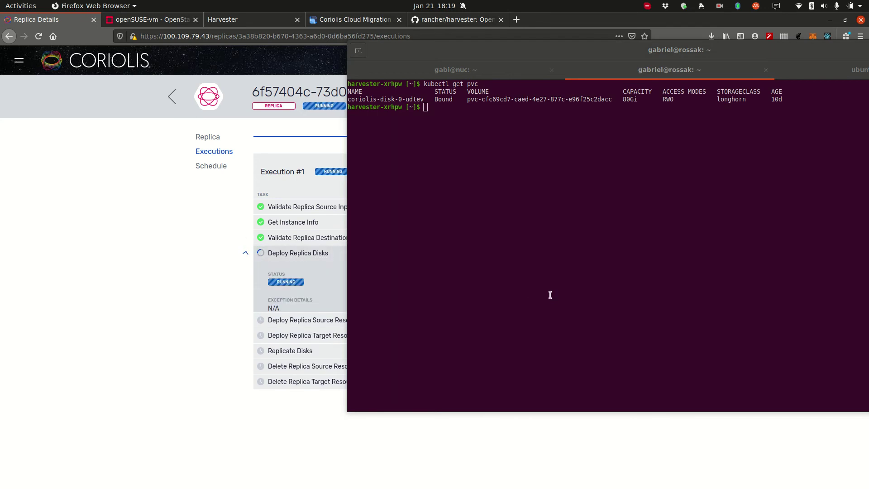
drag(549, 295, 644, 312)
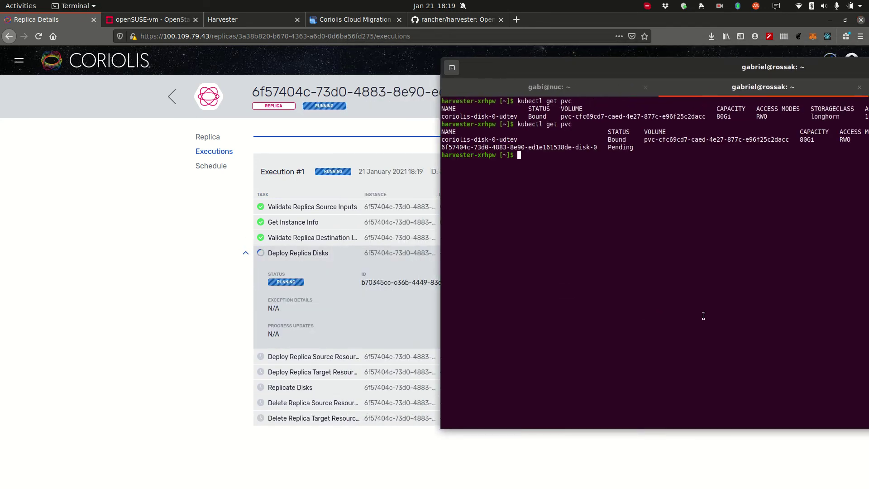
drag(704, 315, 623, 311)
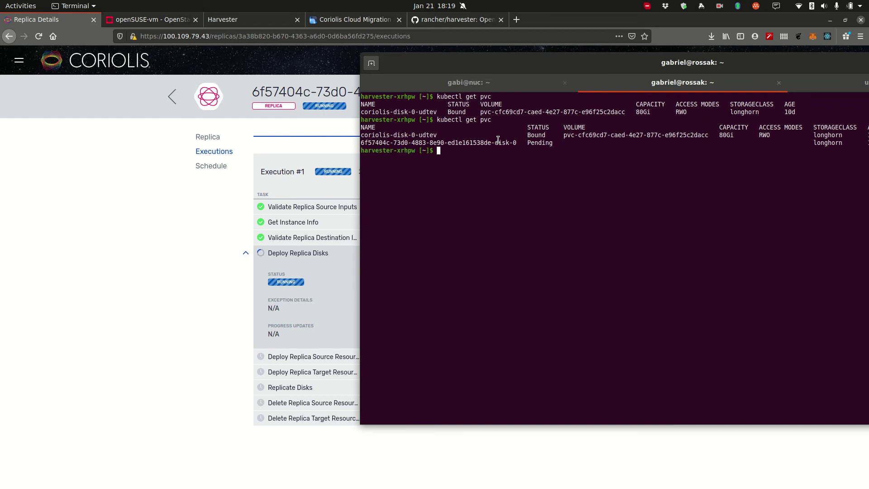
key(Up)
key(Return)
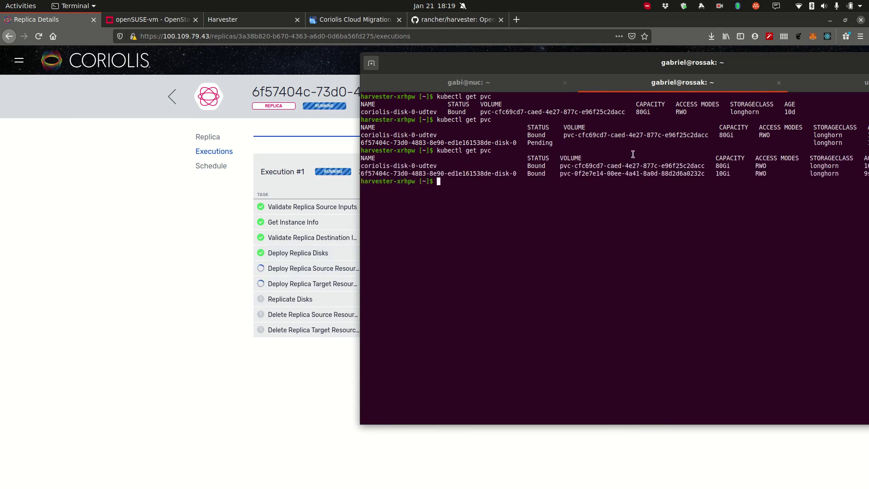
Step: List the Harvester cluster's pods with kubectl get pods
double_click(723, 173)
drag(510, 232, 651, 253)
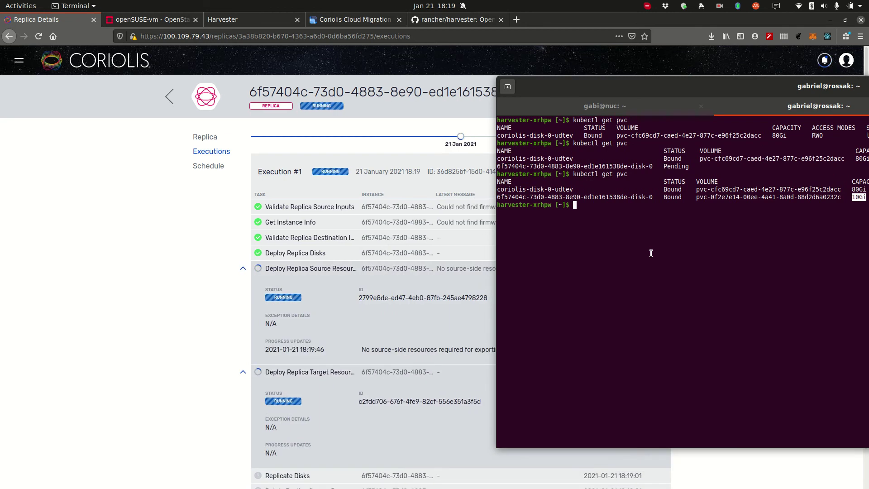
text(kubectl get pods)
key(Return)
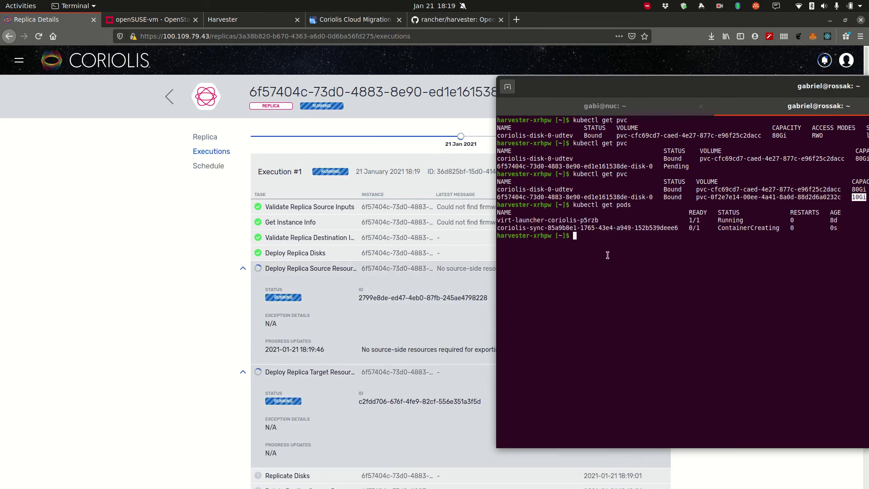
Step: Rerun the pod listing until the coriolis-sync pod reports 1/1 Running
double_click(589, 227)
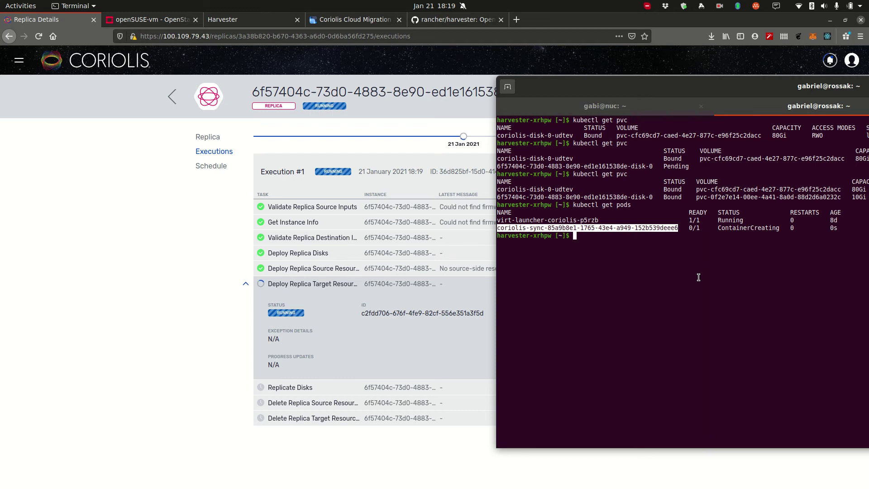
key(Up)
key(Return)
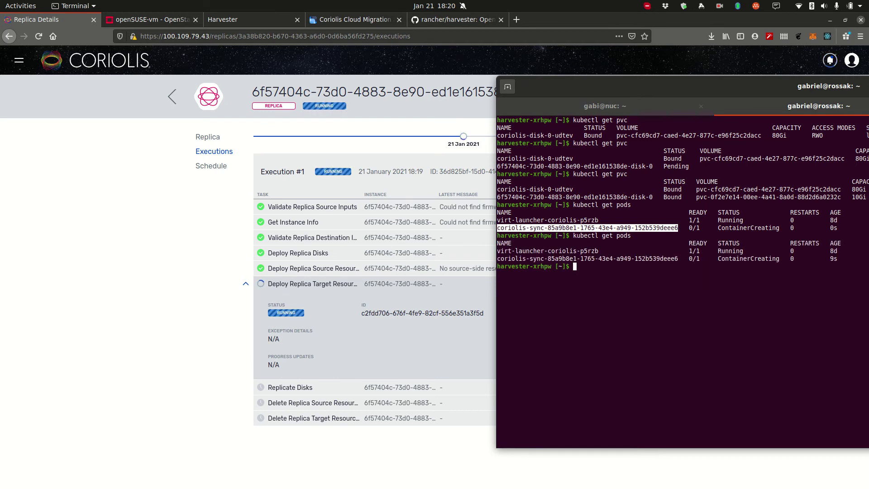
key(Up)
key(Return)
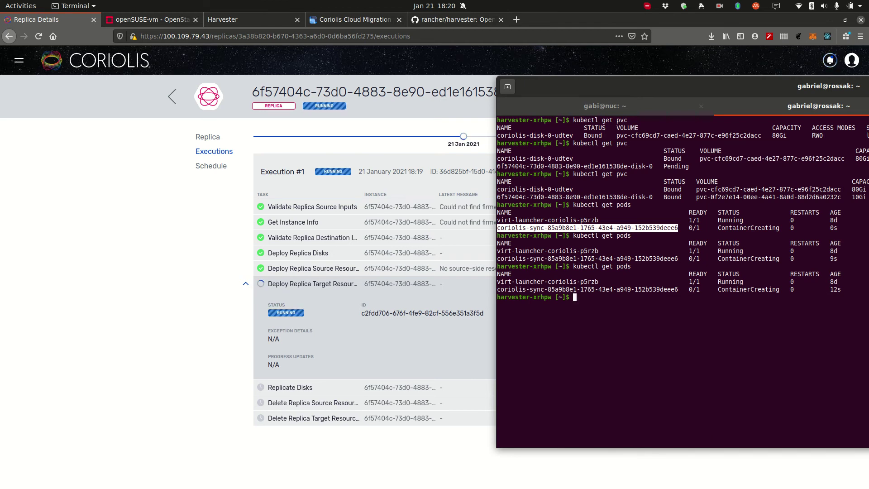
key(Up)
key(Return)
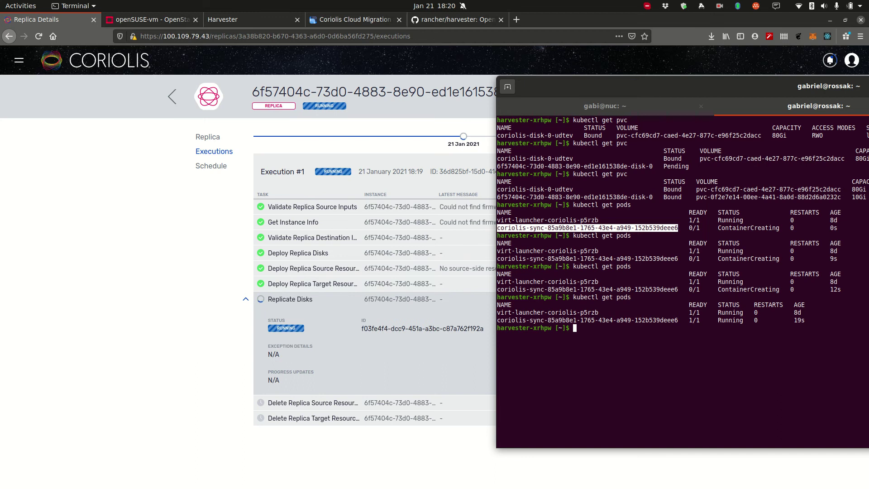
Step: Watch Coriolis's Replicate Disks progress, then rerun kubectl get pods to confirm coriolis-sync is Running
drag(633, 86, 702, 87)
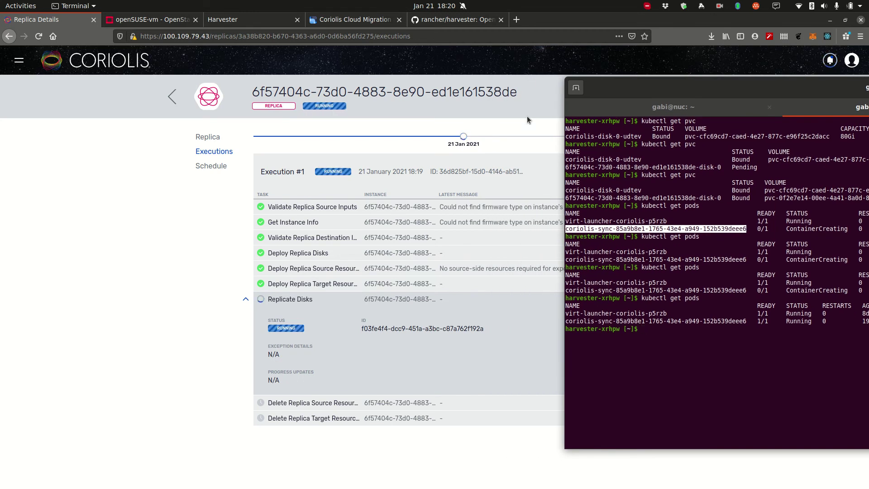
click(157, 370)
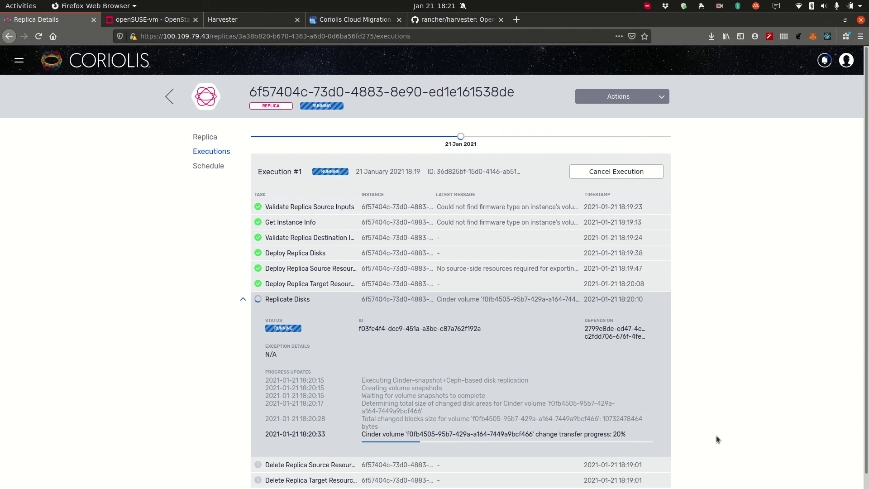
key(alt+Tab)
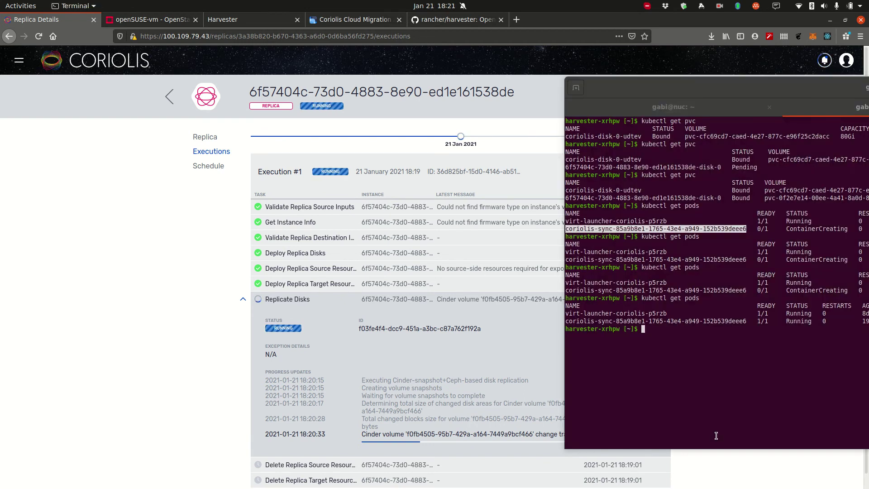
key(Up)
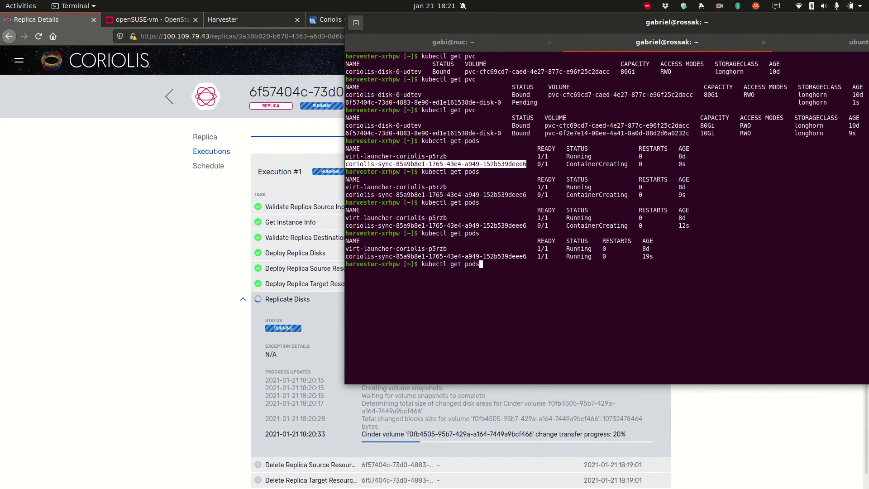
key(Return)
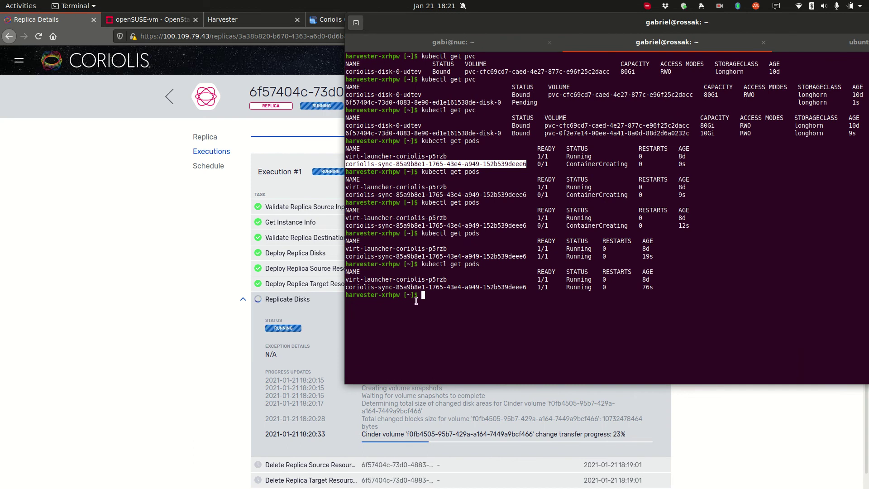
drag(424, 315, 541, 234)
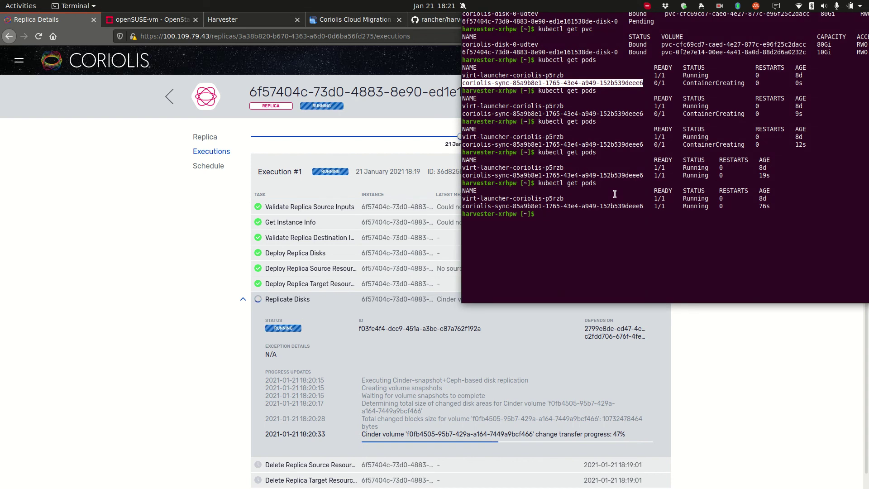
Step: Recheck kubectl get pods for a Running coriolis-sync pod while the Cinder transfer reaches 72%
text(kubectl get pods)
key(Return)
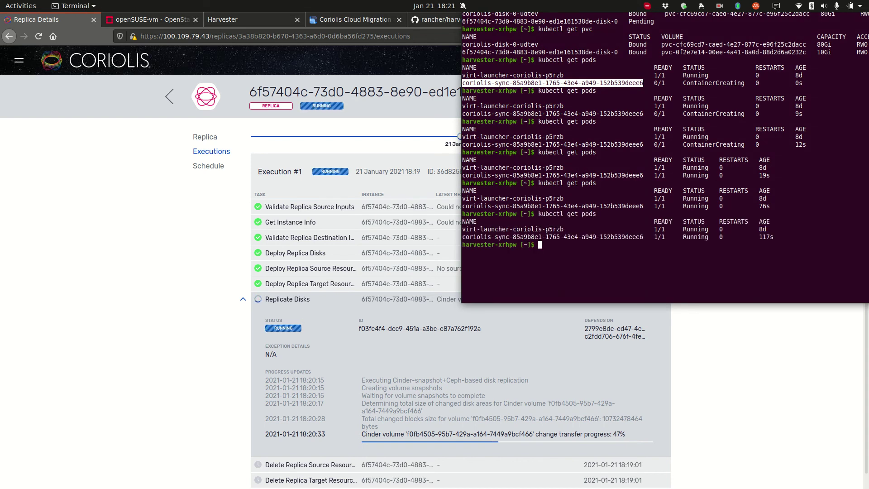
drag(587, 202, 681, 145)
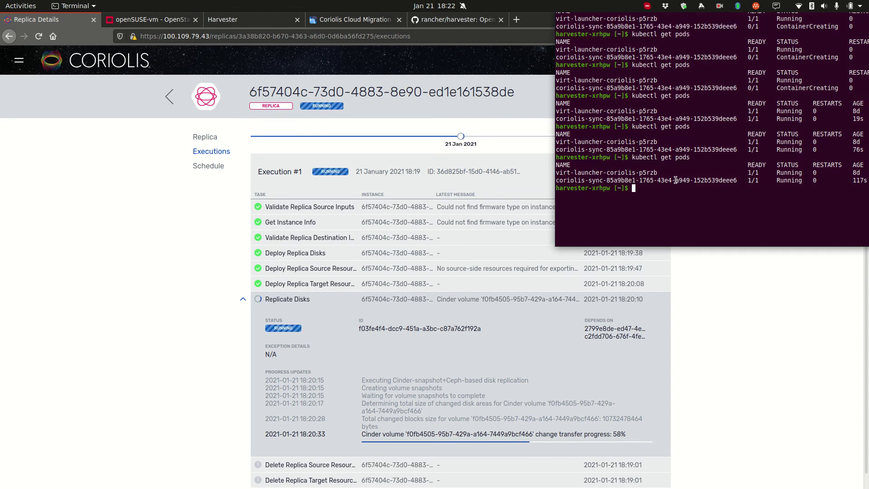
double_click(724, 180)
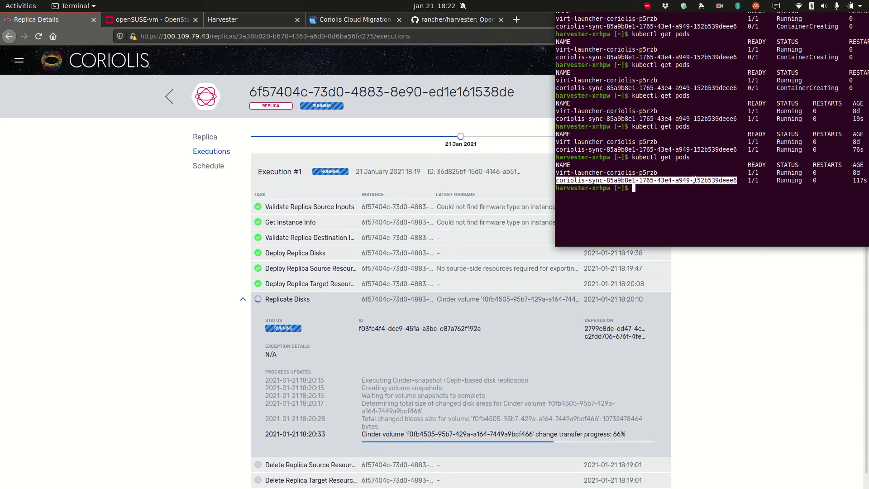
drag(694, 180, 444, 231)
key(Return)
key(Return)
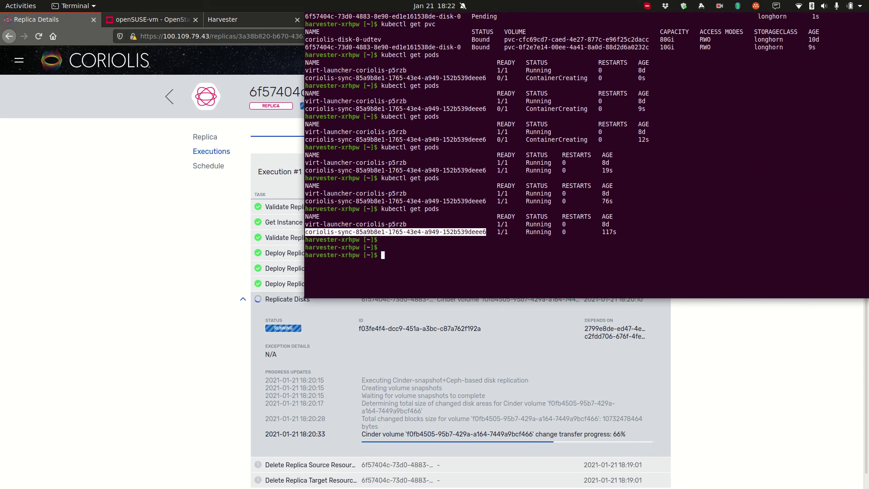
key(Return)
text(ku)
Step: List the cluster's VMs with kubectl get vm and mark the coriolis VM name
text(bectl g)
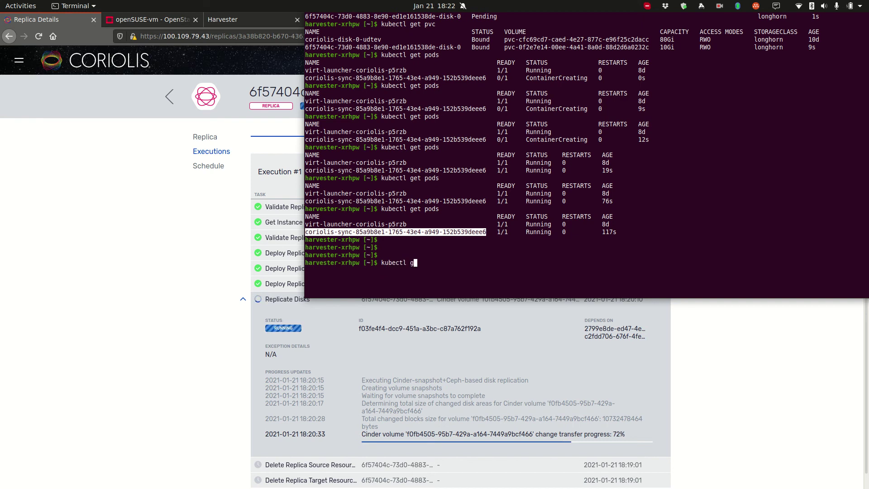
text(et vm)
key(Return)
click(325, 278)
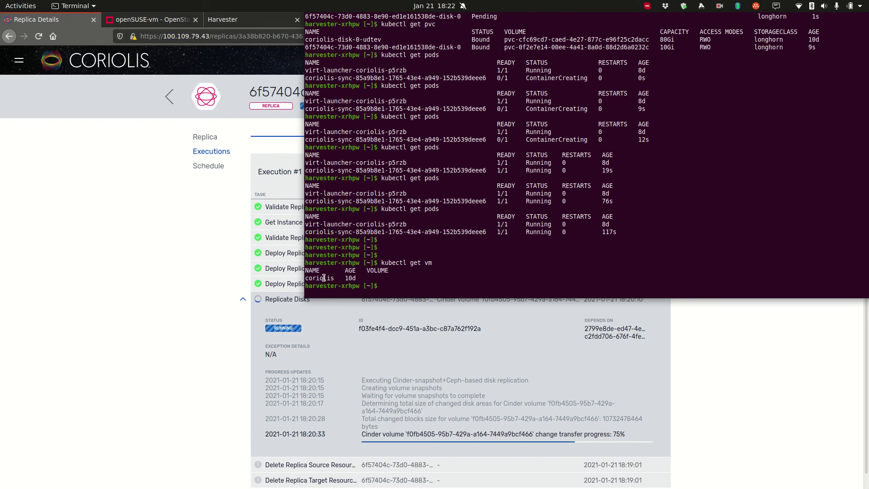
double_click(325, 277)
click(200, 250)
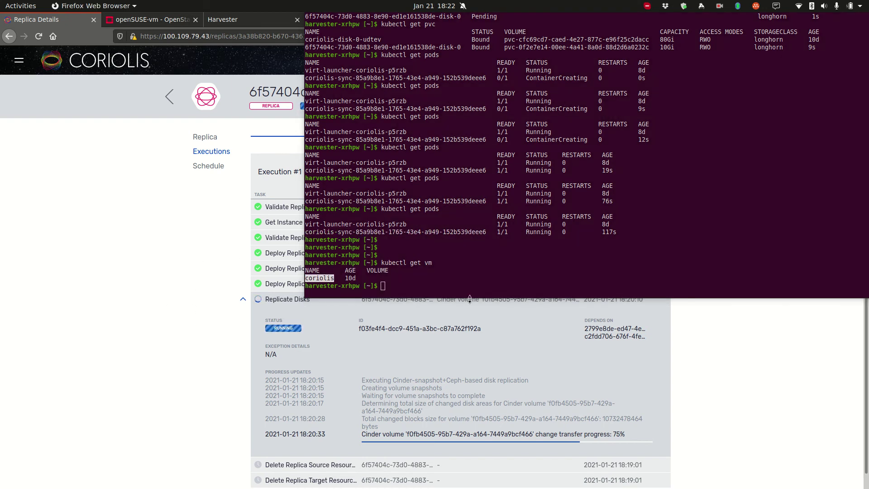
click(585, 229)
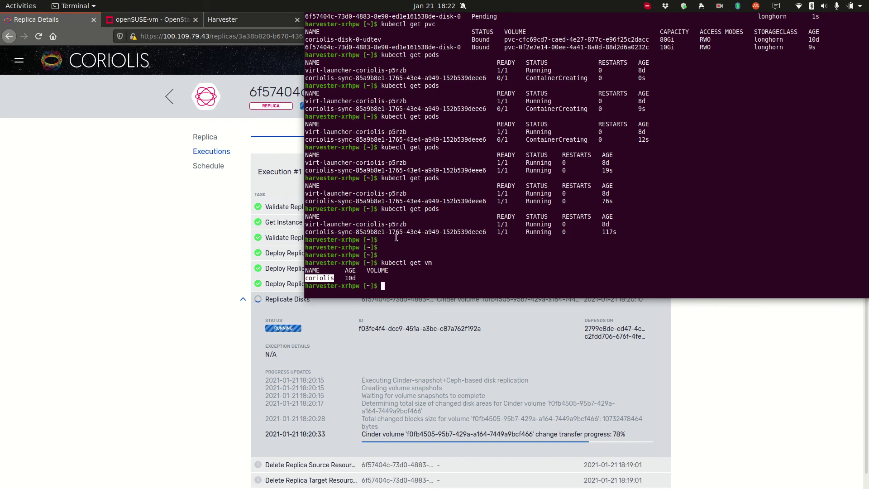
Step: Move the terminal aside to uncover the progress bar and run kubectl get pods twice
click(471, 376)
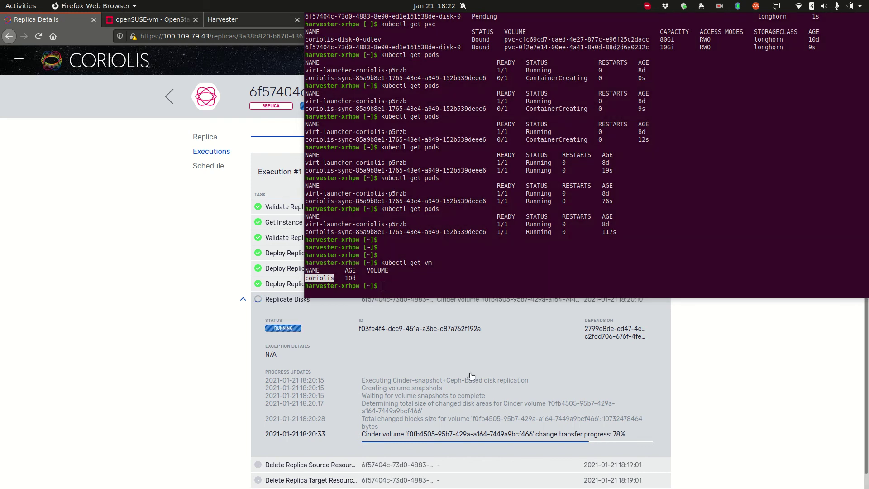
click(362, 290)
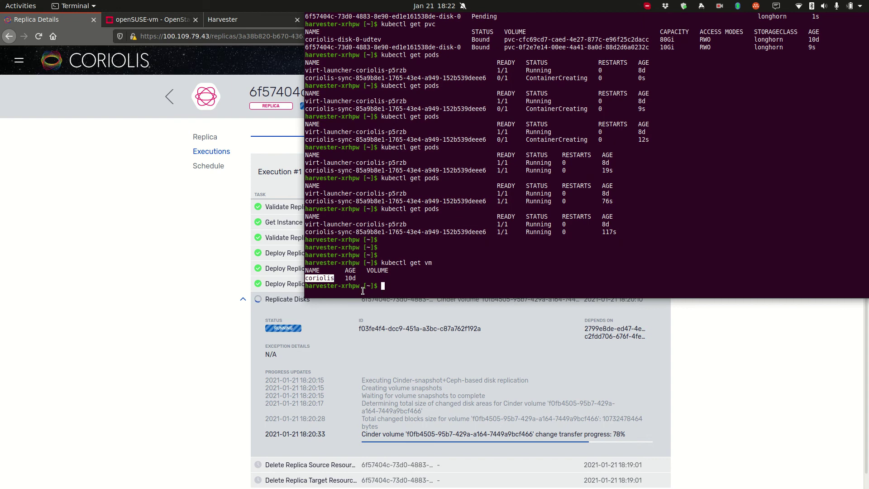
drag(362, 290, 505, 219)
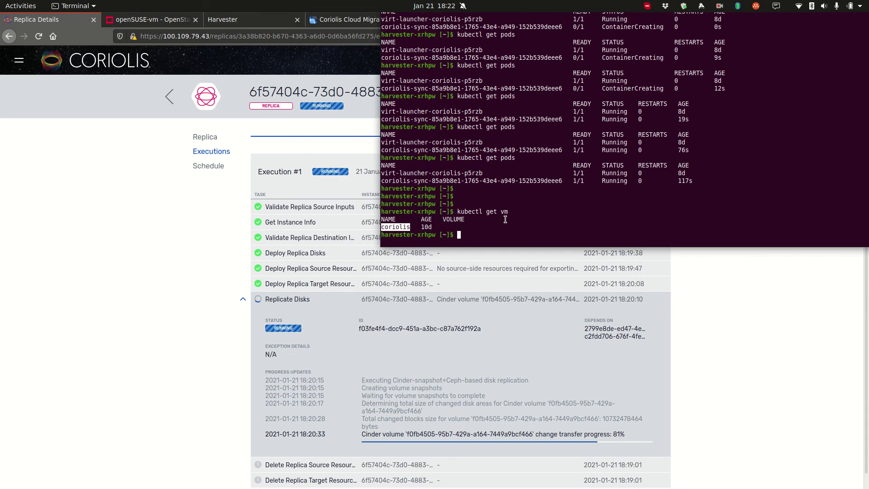
text(kubectl get pods)
key(Return)
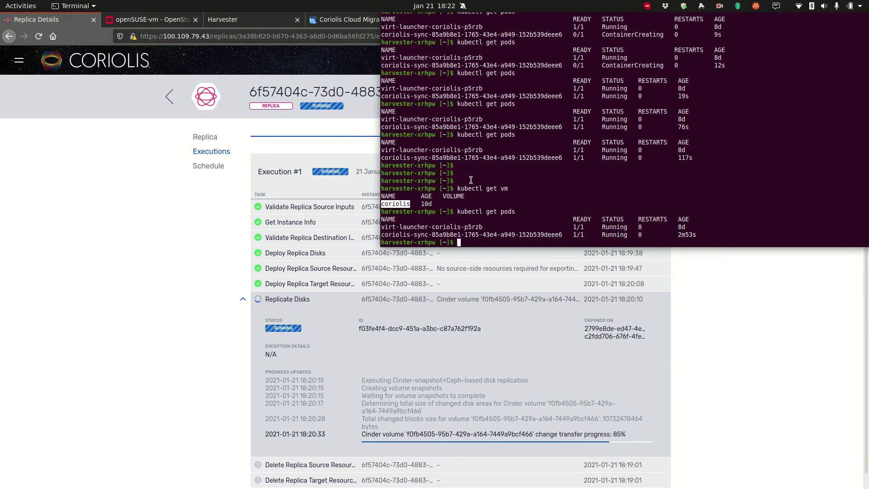
drag(419, 196, 620, 186)
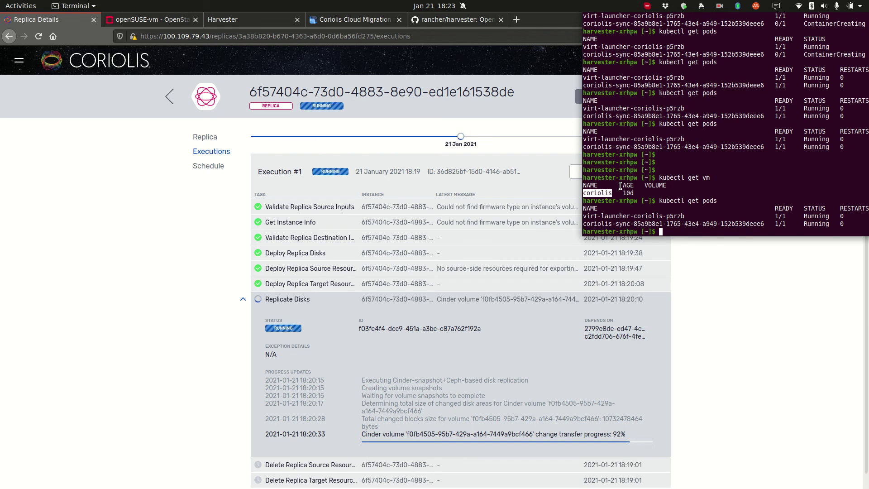
drag(755, 139, 573, 136)
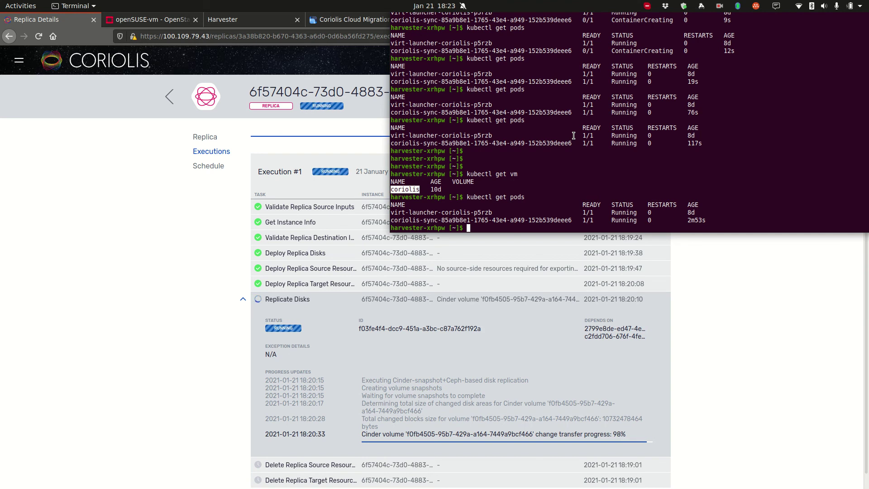
key(Up)
key(Return)
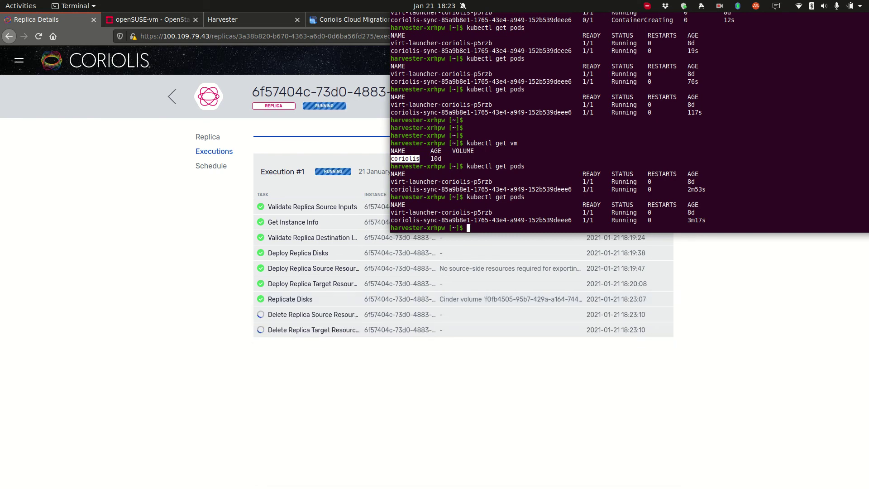
Step: Re-run kubectl get pods four times until the coriolis-sync pod is terminating
key(Up)
key(Return)
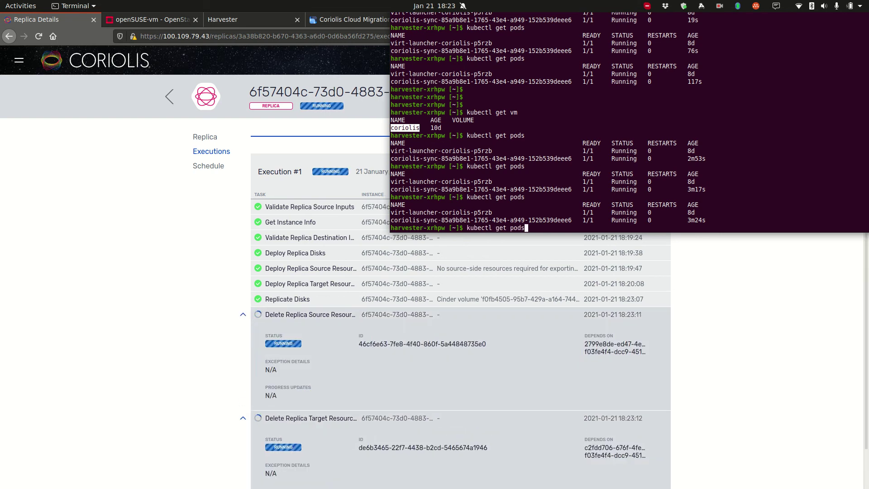
key(Up)
key(Return)
key(Up)
key(Return)
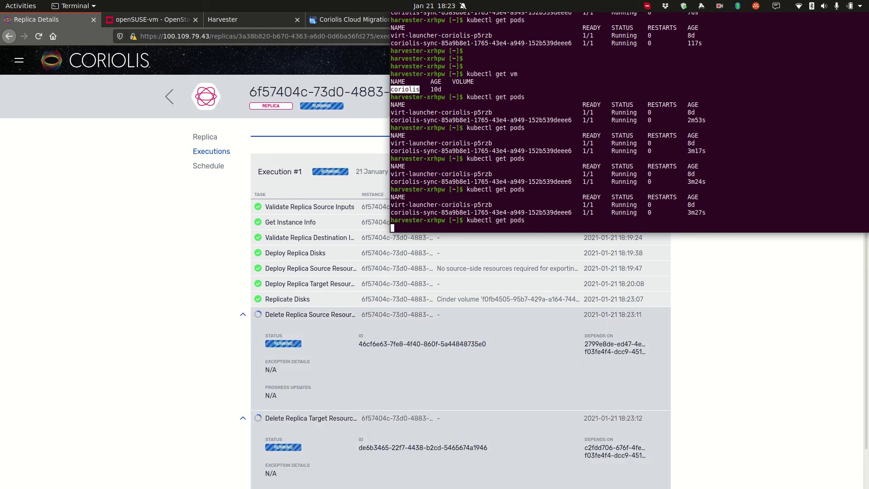
key(Up)
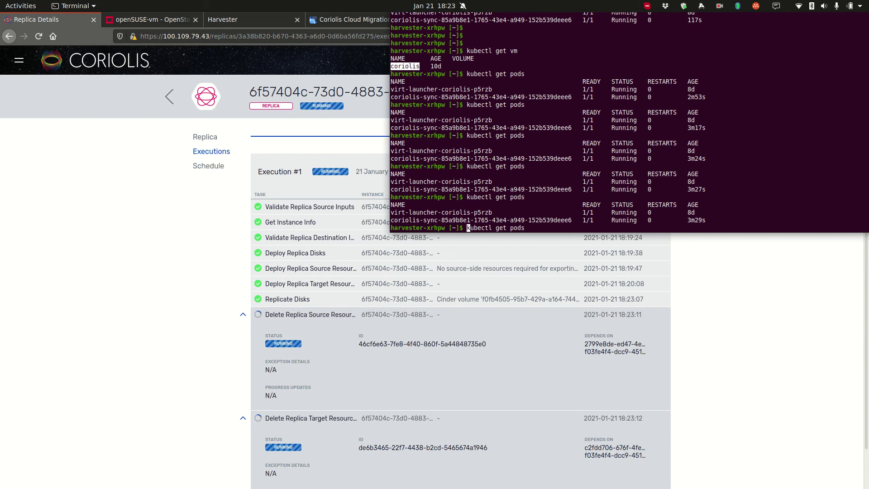
key(Return)
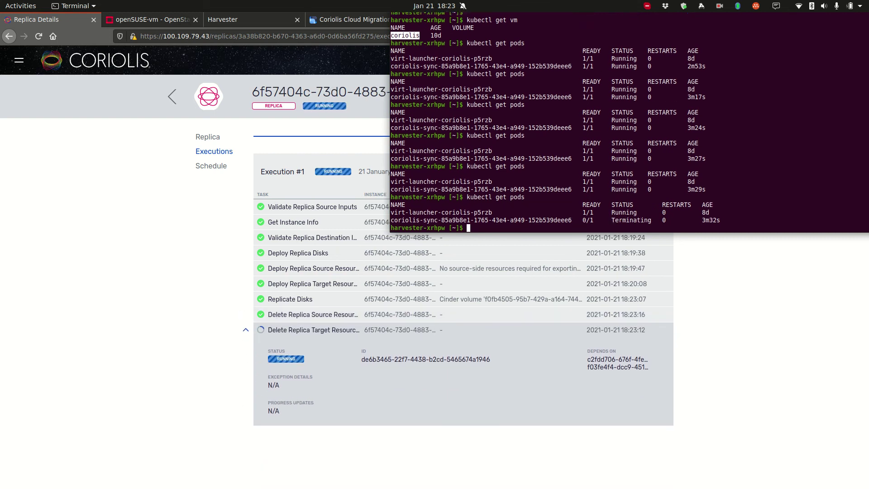
Step: Check the Coriolis execution page, then list the pods again to confirm the sync pod is gone
drag(499, 98, 768, 207)
click(446, 55)
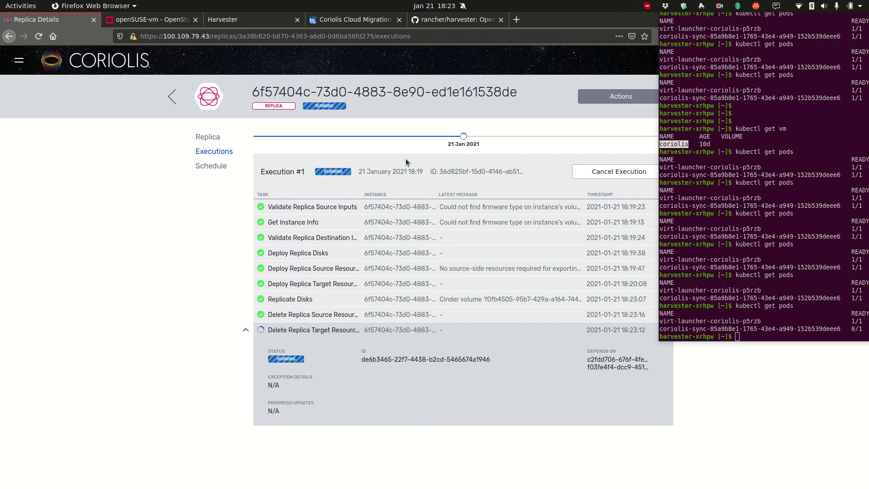
key(alt+Tab)
key(Up)
key(Return)
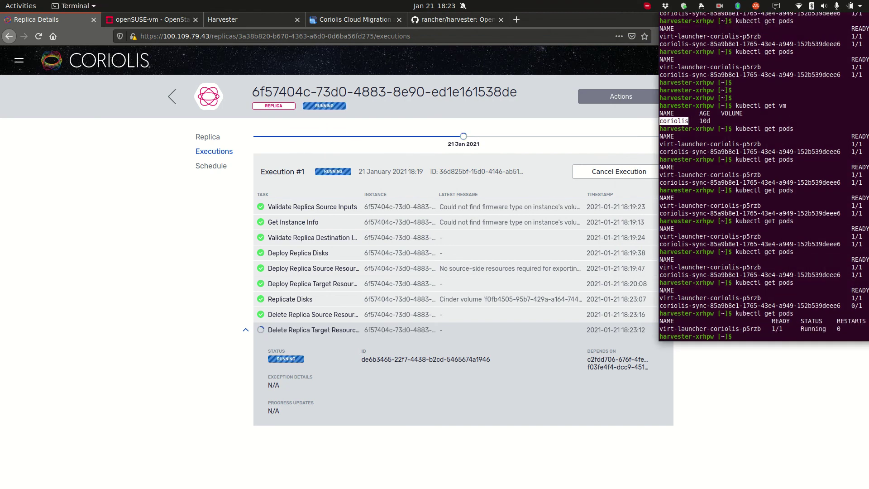
Step: Choose Create Migration from the replica's Actions dropdown
key(alt+Tab)
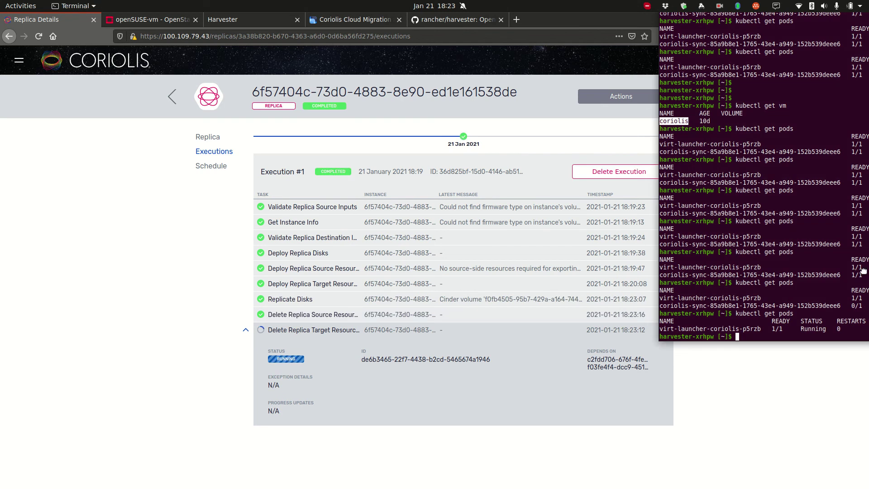
key(alt+Tab)
key(alt+Tab)
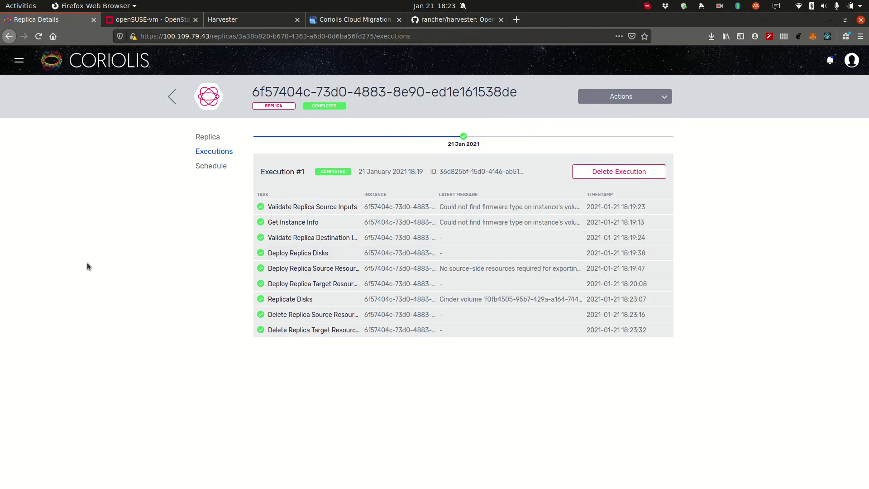
click(627, 97)
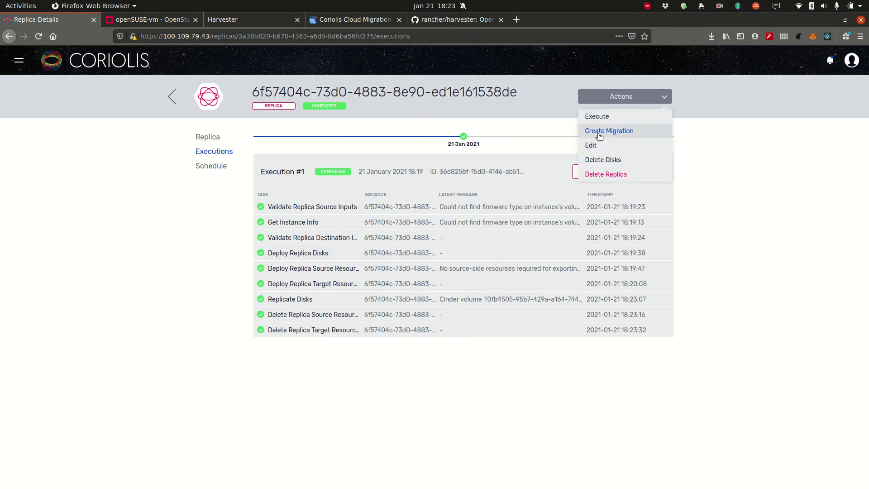
click(741, 197)
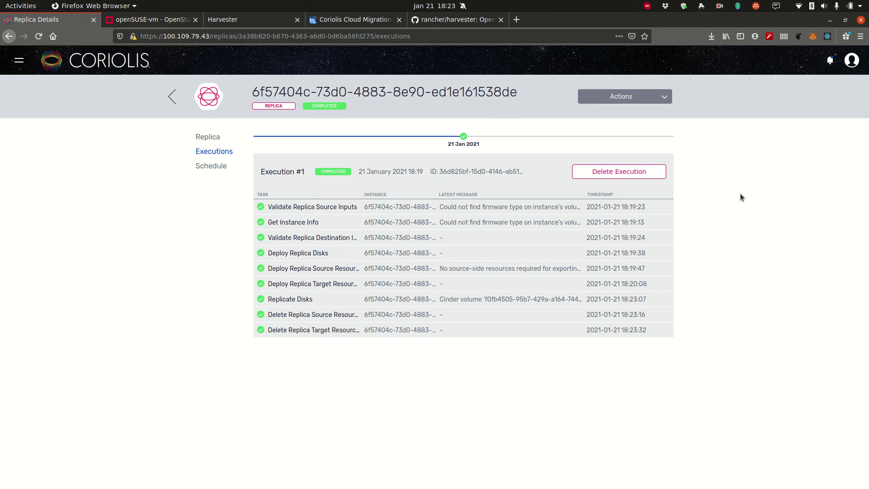
click(654, 100)
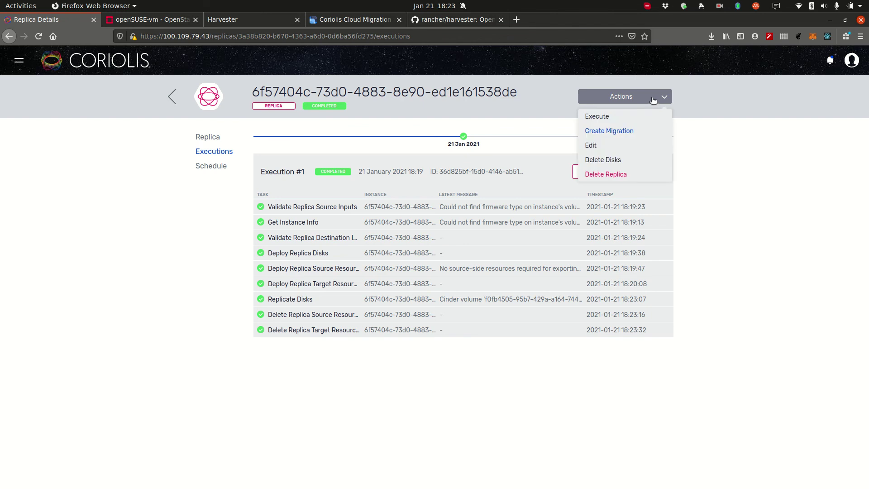
click(619, 131)
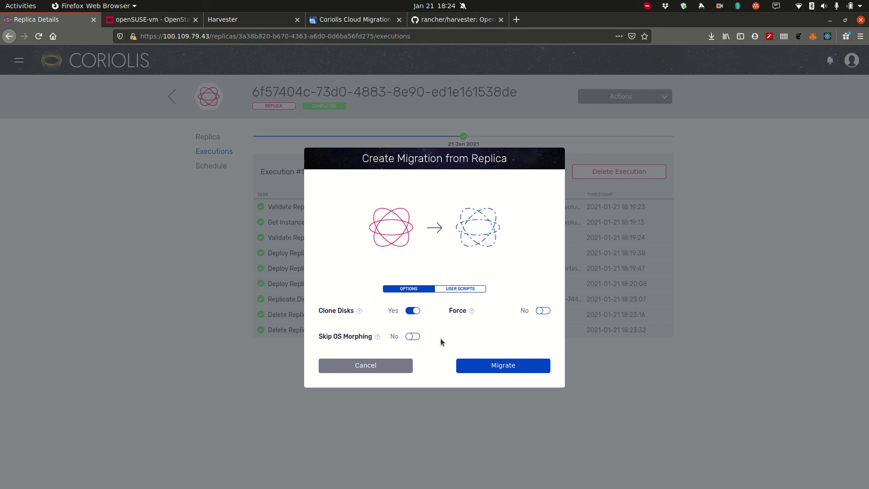
Step: Set Skip OS Morphing to Yes, keep Clone Disks on, and launch the migration
click(412, 337)
mouse_move(381, 339)
click(417, 336)
click(417, 336)
click(484, 368)
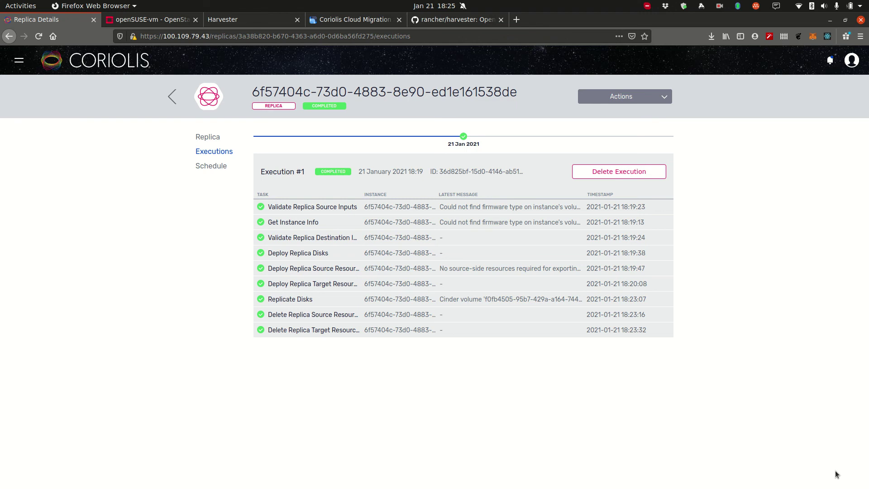
Step: Open the new migration's Tasks page via View Migration Status in the notification
click(823, 473)
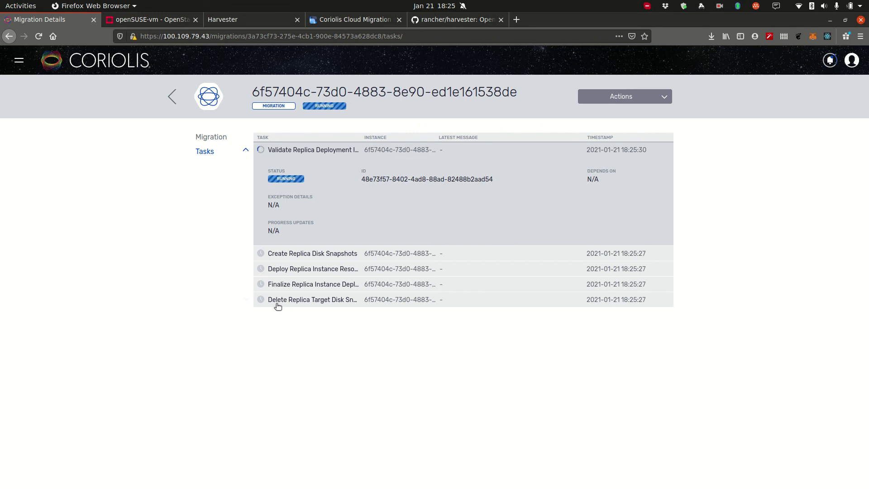
click(230, 18)
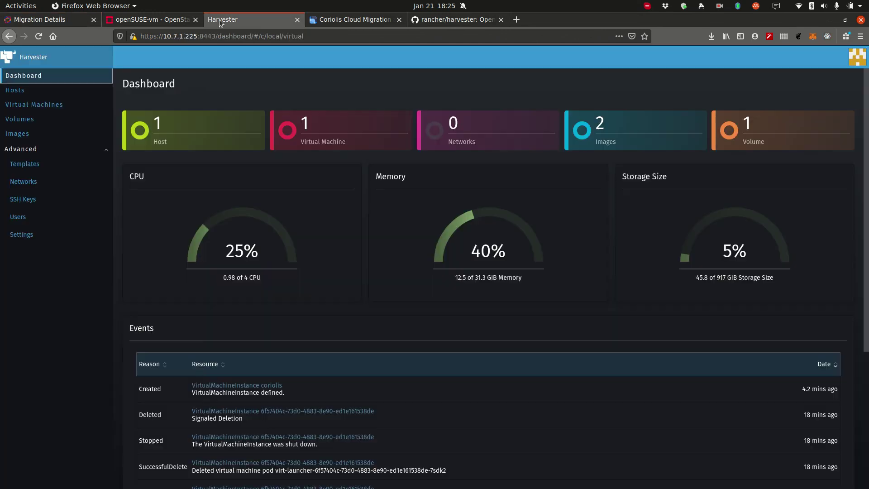
click(34, 105)
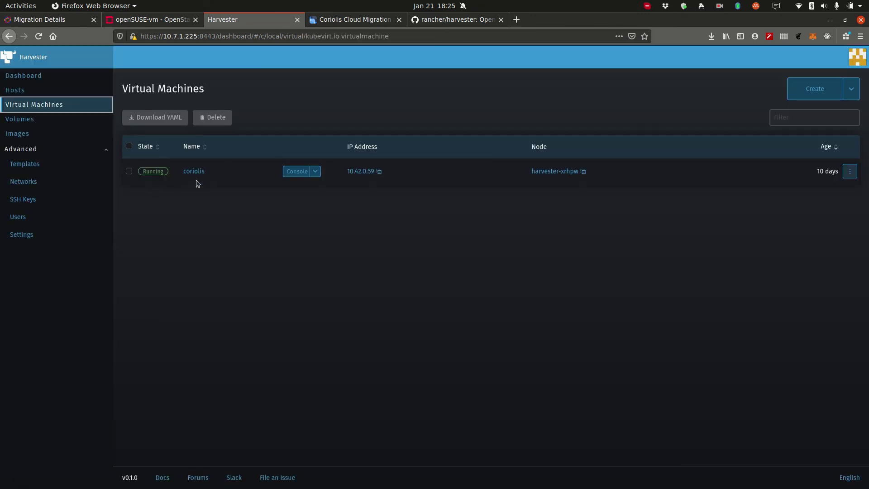
click(61, 26)
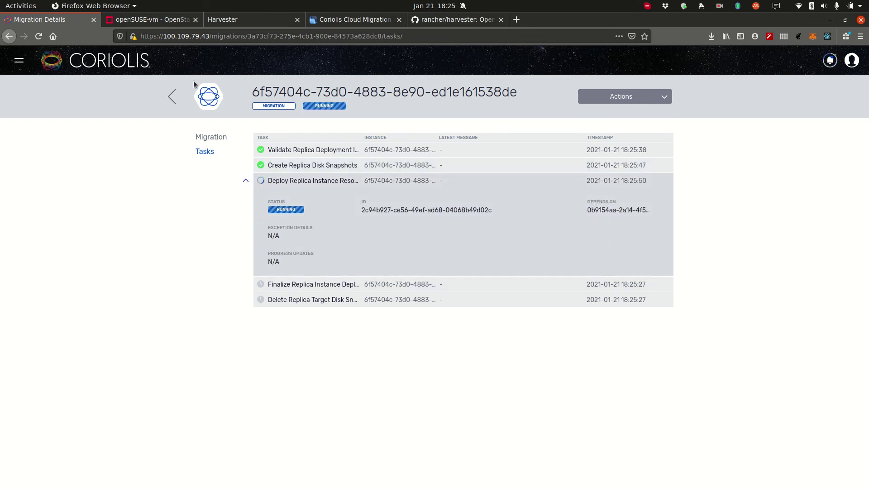
Step: Run kubectl get vm repeatedly until the migrated VM appears in the list
key(alt+Tab)
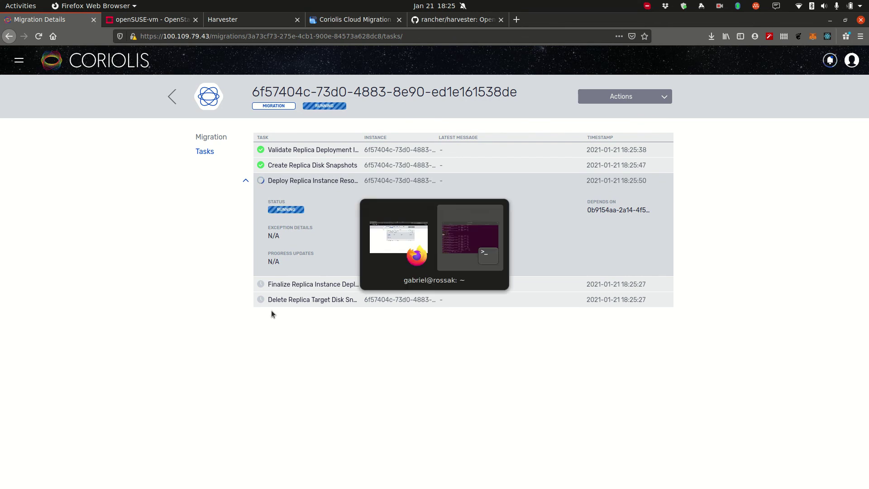
drag(616, 306, 453, 193)
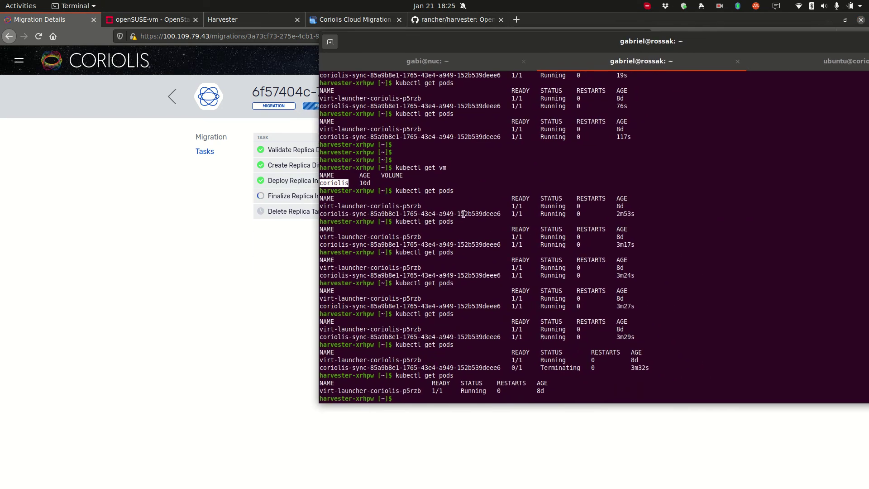
key(Up)
key(BackSpace)
key(BackSpace)
key(BackSpace)
key(BackSpace)
text(vm)
key(Return)
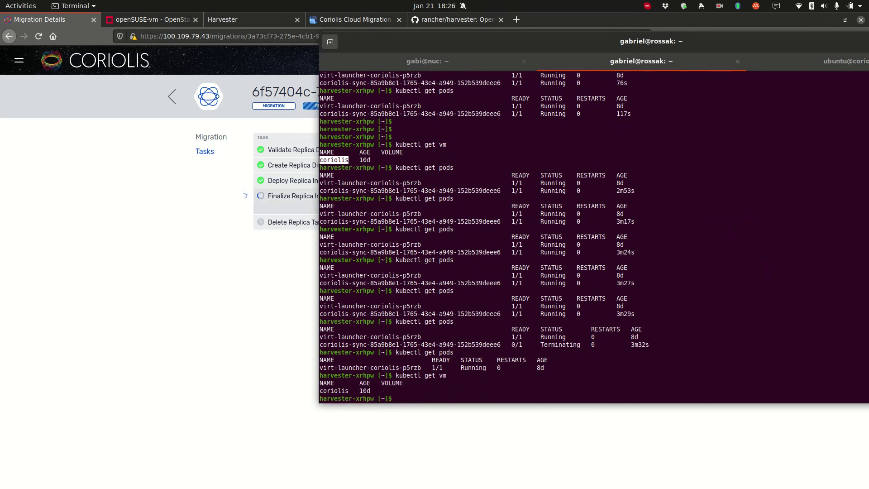
key(Up)
key(Return)
key(Up)
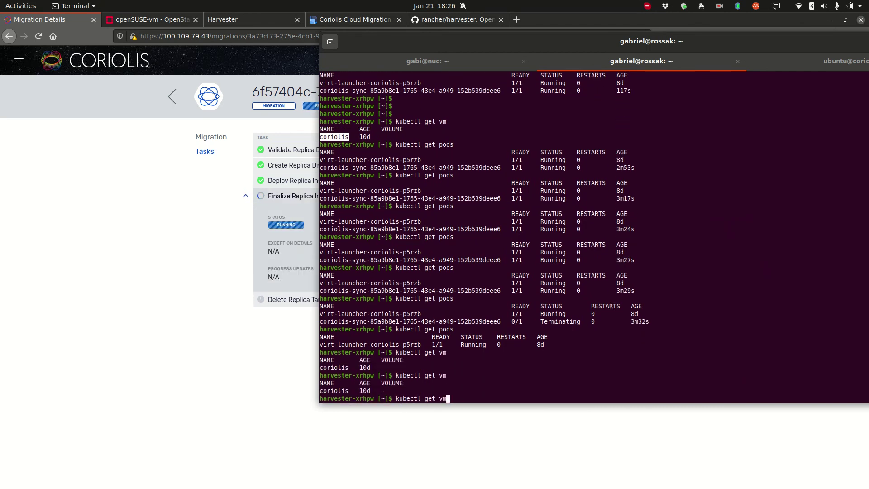
key(Return)
key(Up)
key(Return)
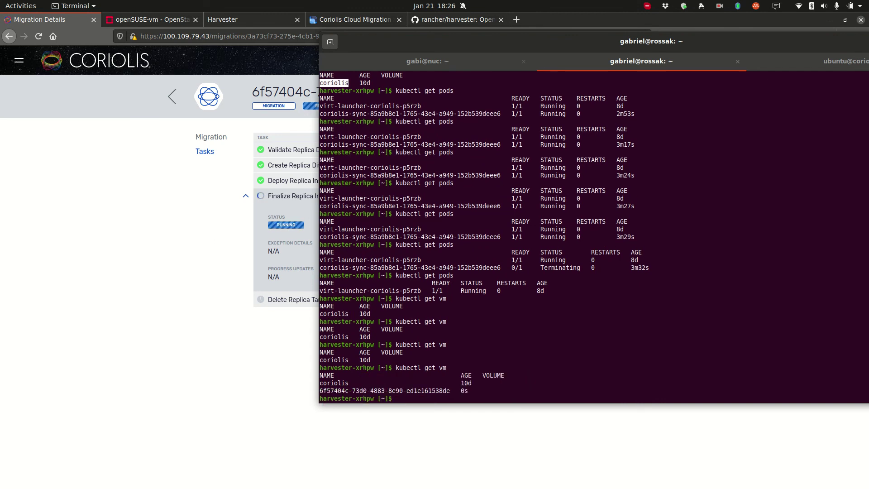
Step: Run kubectl get vmi to confirm the new instance, then bring up Harvester's Virtual Machines list
double_click(390, 391)
key(Up)
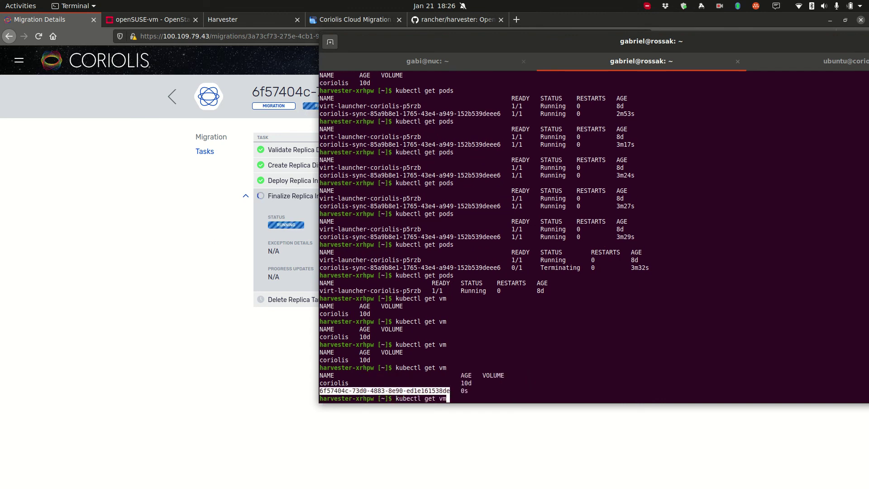
text(i)
key(Return)
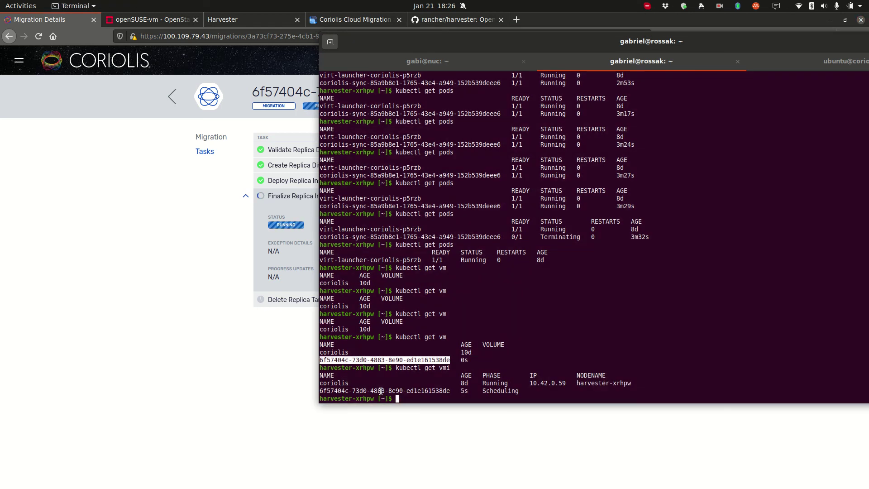
click(381, 391)
drag(381, 390, 604, 448)
click(268, 21)
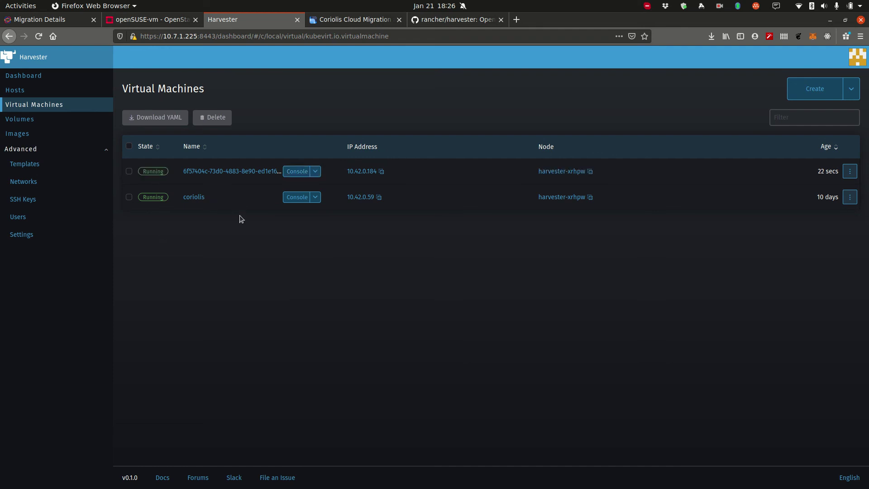
Step: Open the migrated VM's console and re-list instances to select its IP 10.42.0.184
click(292, 173)
drag(201, 22, 624, 66)
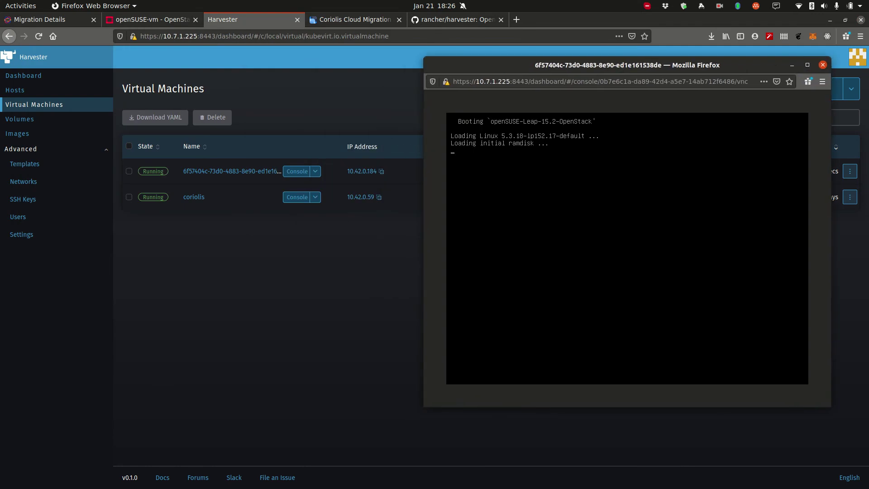
key(alt+Tab)
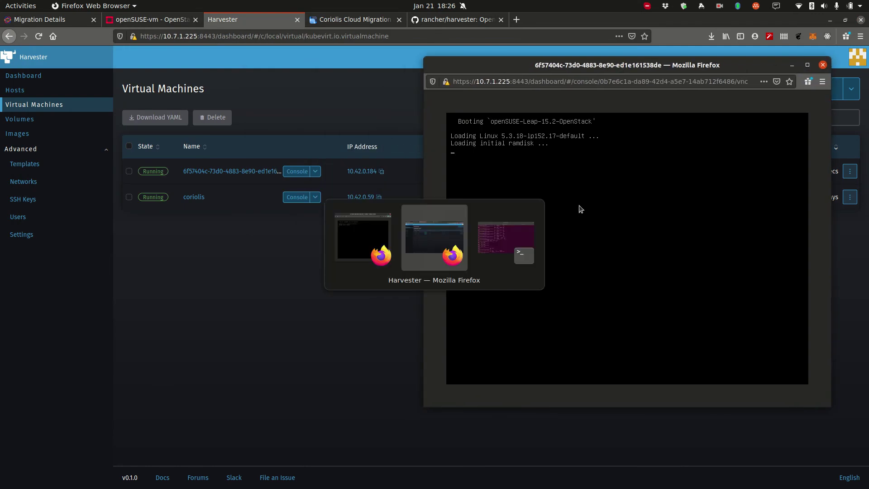
key(alt+Tab)
key(Up)
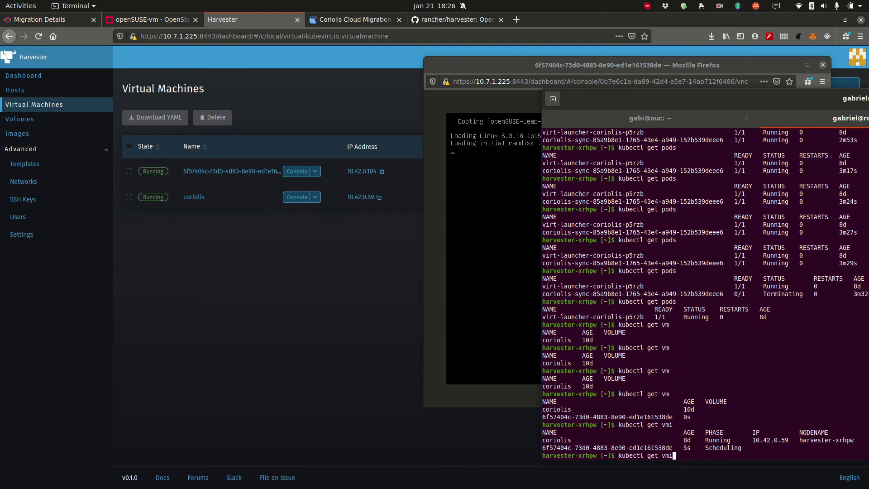
key(Return)
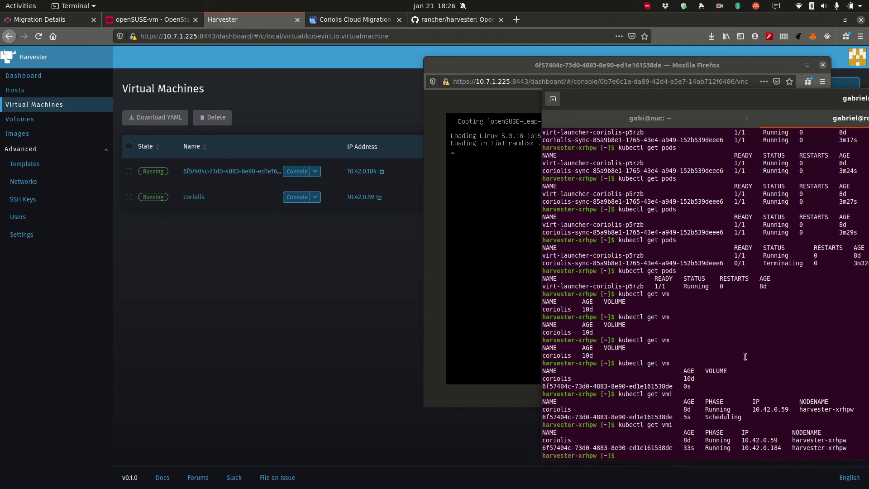
double_click(770, 448)
Step: Enlarge the console, log in as opensuse, and list files showing migrateme-1611245738.txt
click(564, 77)
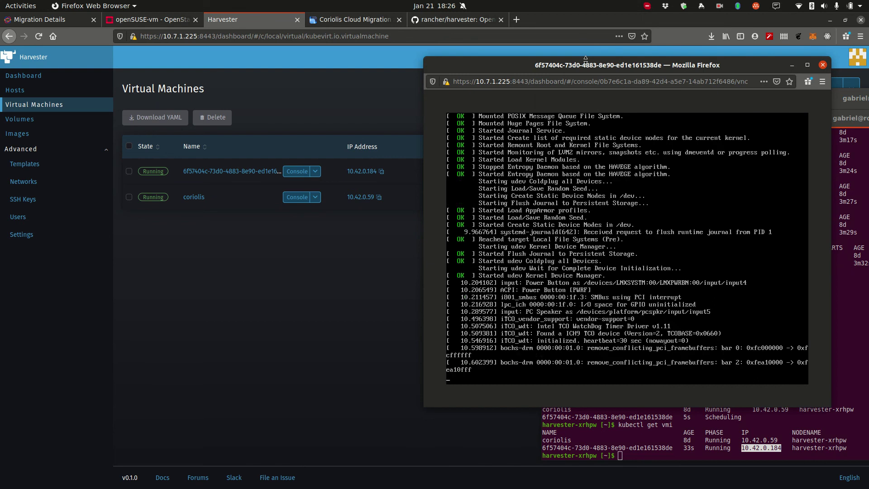
drag(586, 61, 379, 33)
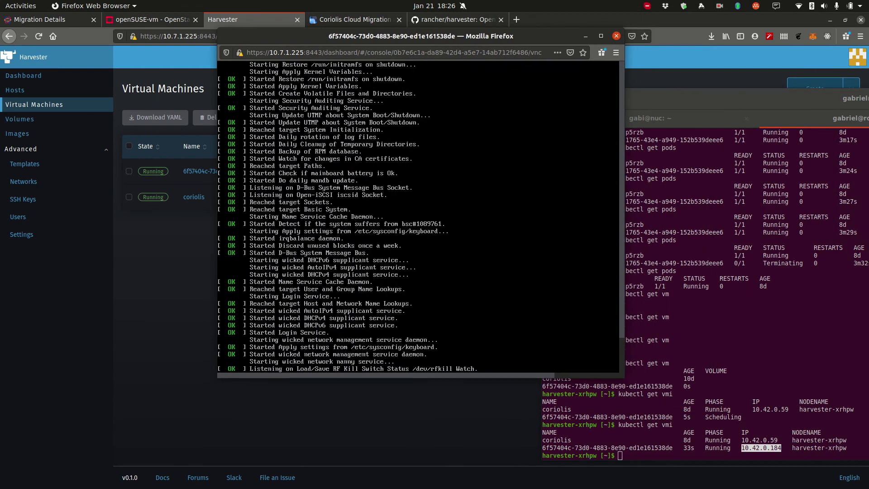
click(630, 415)
drag(624, 377, 703, 449)
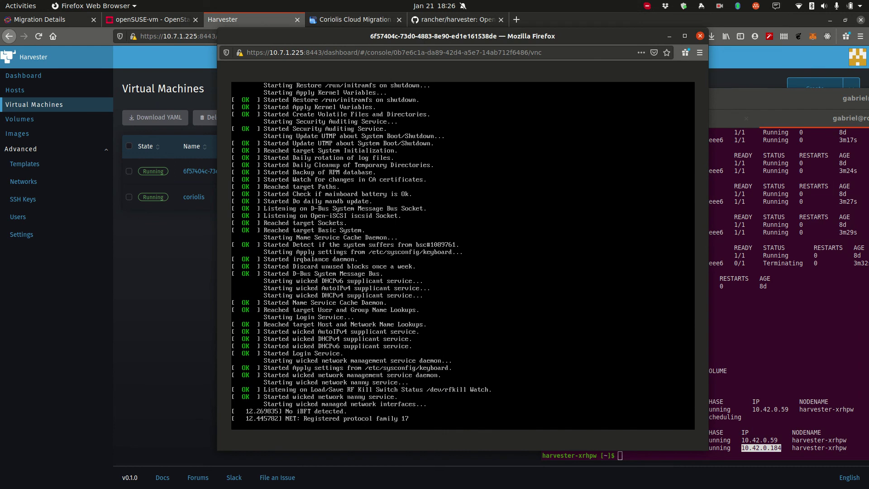
drag(498, 36, 466, 28)
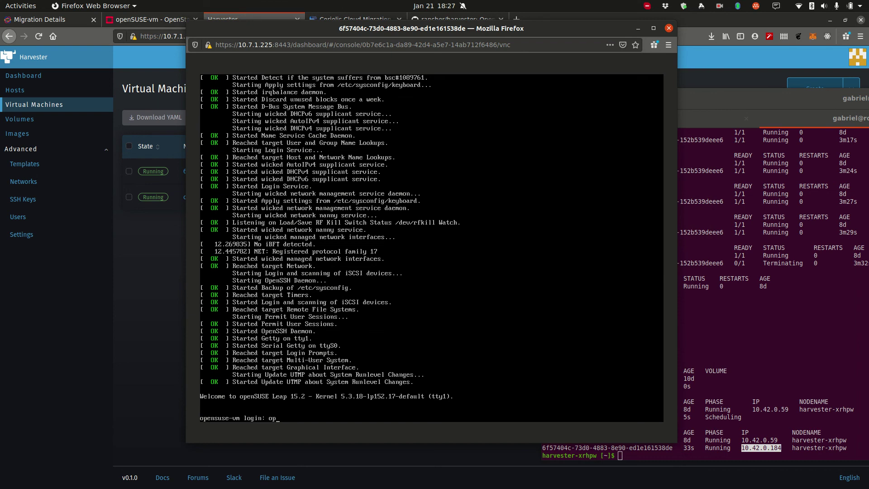
text(suse)
key(Return)
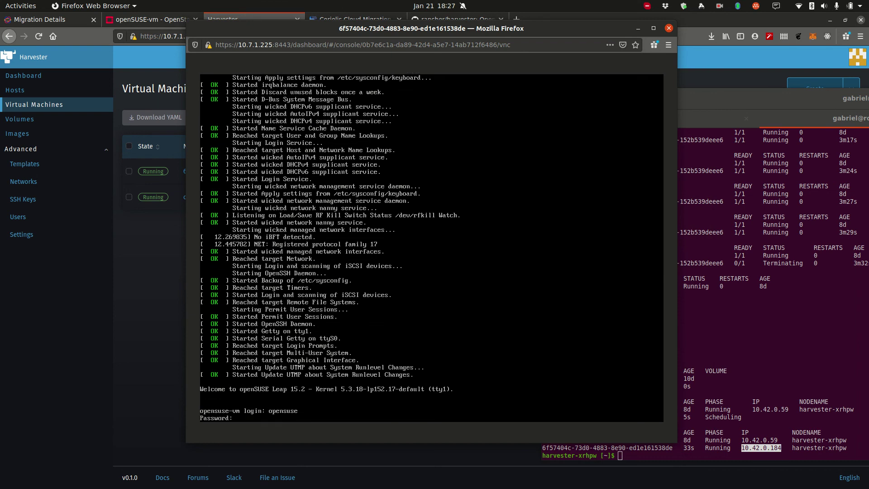
key(Return)
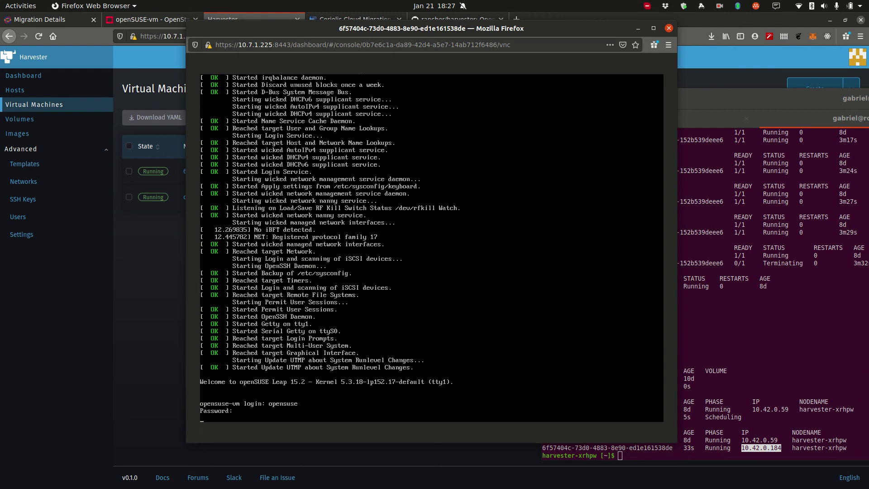
text(ls)
key(Return)
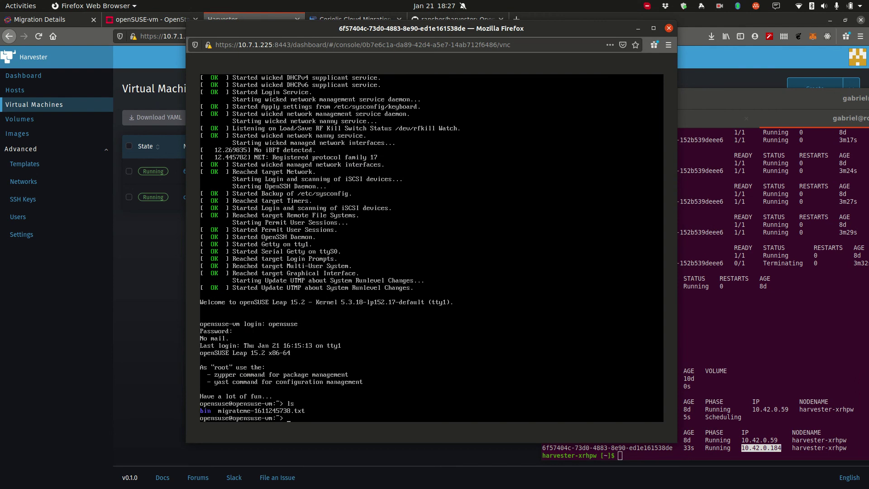
click(183, 19)
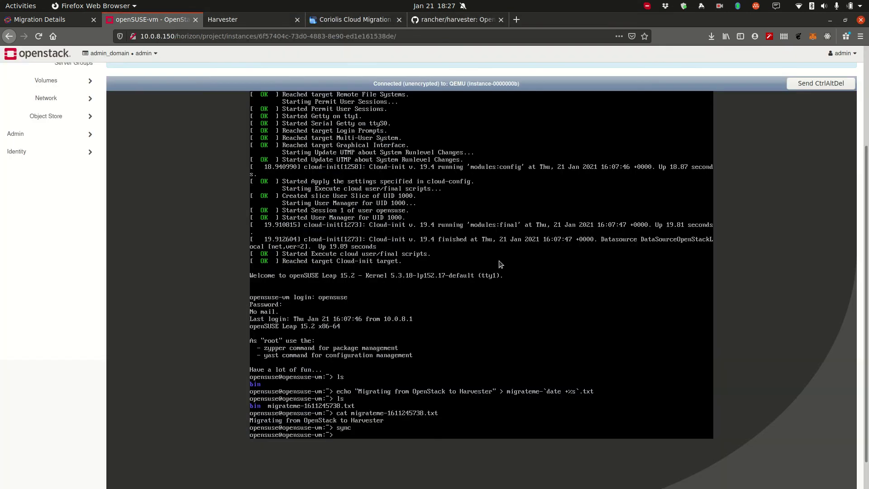
Step: Place the Harvester console beside OpenStack's and print migrateme-1611245738.txt in it
key(alt+Tab)
drag(348, 226, 495, 187)
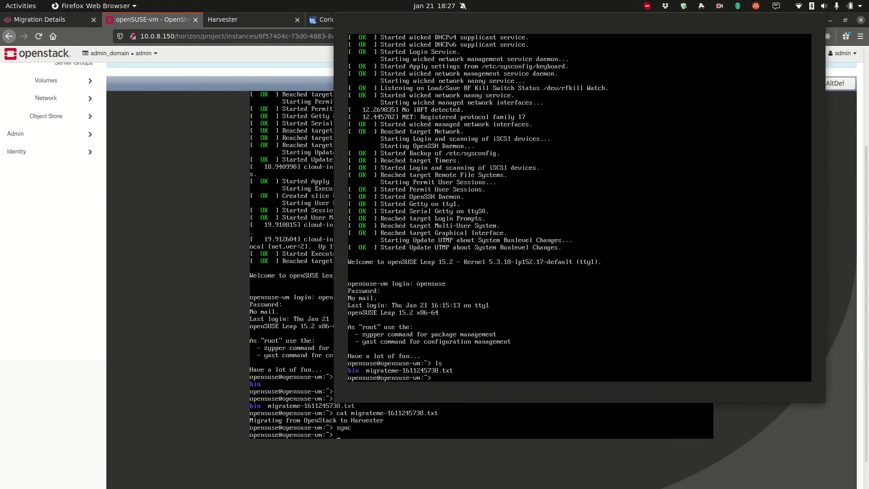
text(migrateme-1611245738.txt)
key(Return)
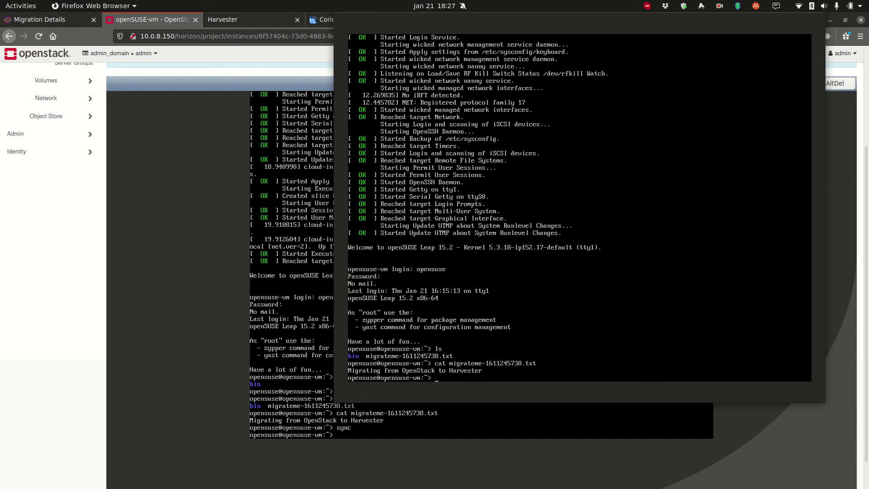
key(alt+Tab)
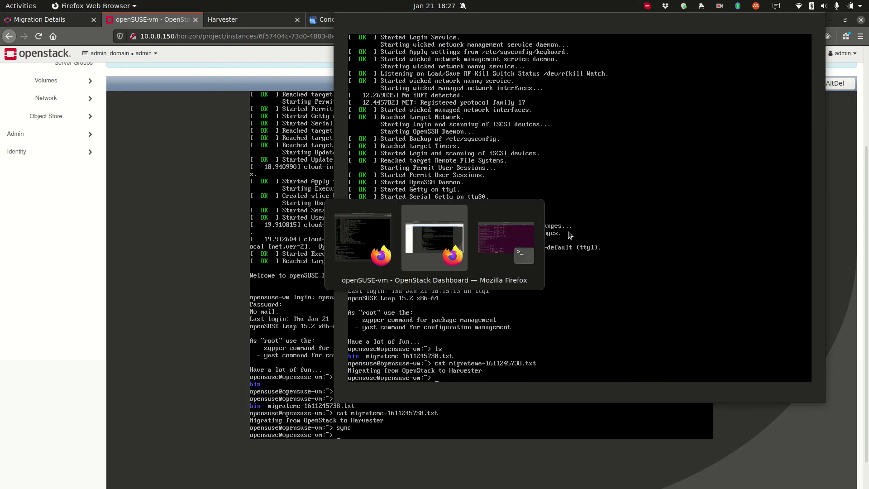
key(alt+Tab)
double_click(760, 448)
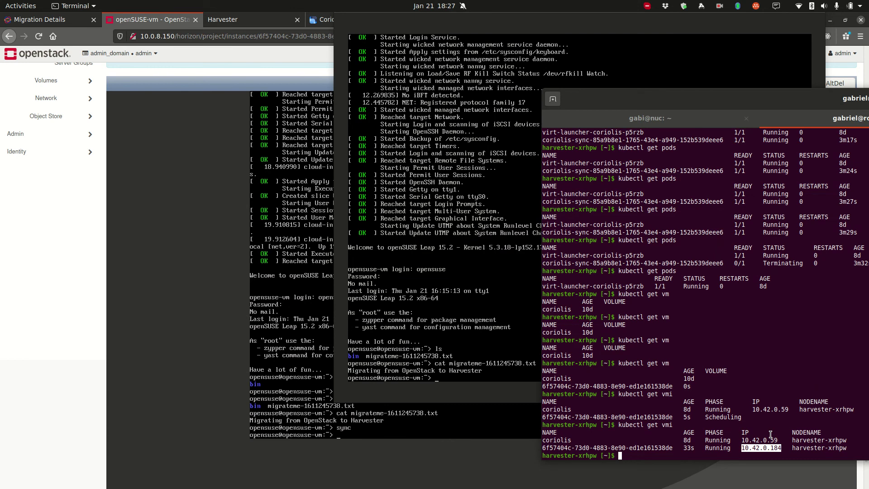
text(ssh opensuse@)
text(10.42.0.184)
key(Return)
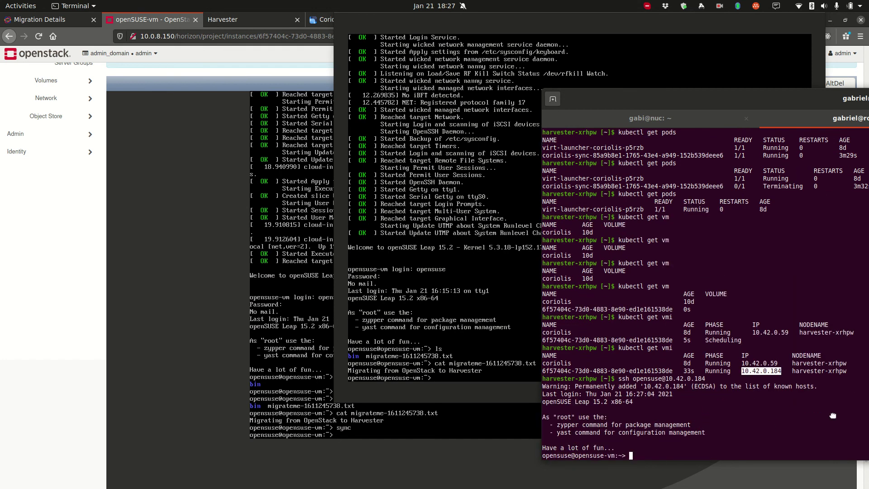
Step: Switch between the OpenStack console and Harvester dashboard, keeping the migrated VM's console in front
click(357, 344)
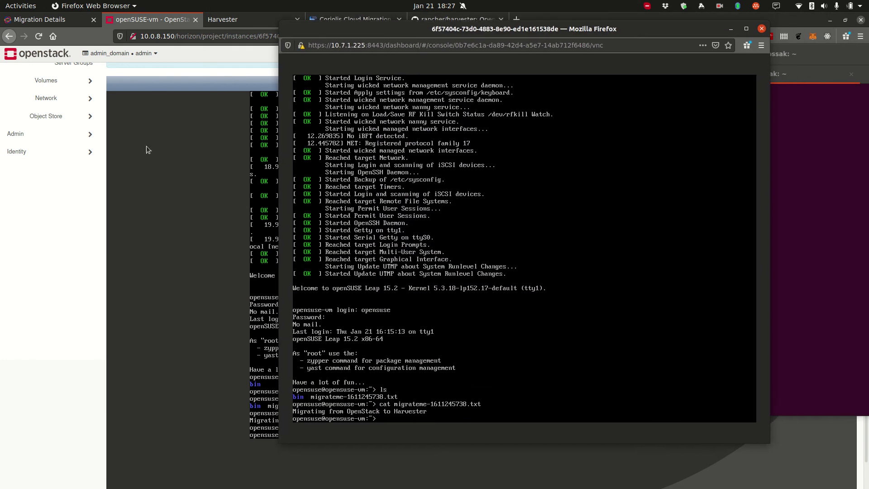
click(222, 64)
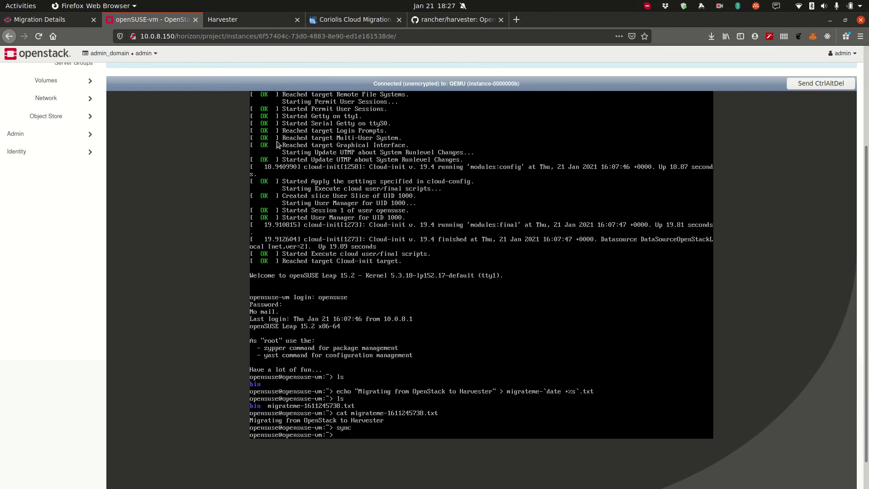
click(231, 22)
key(alt+grave)
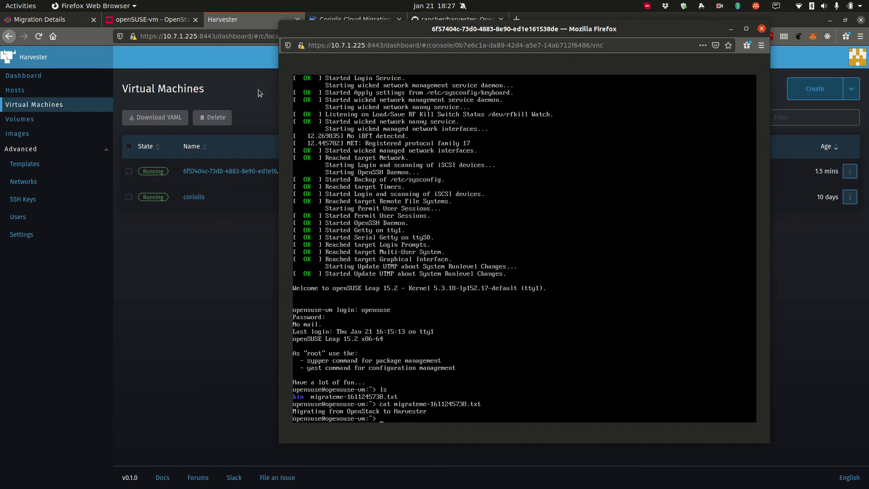
click(152, 20)
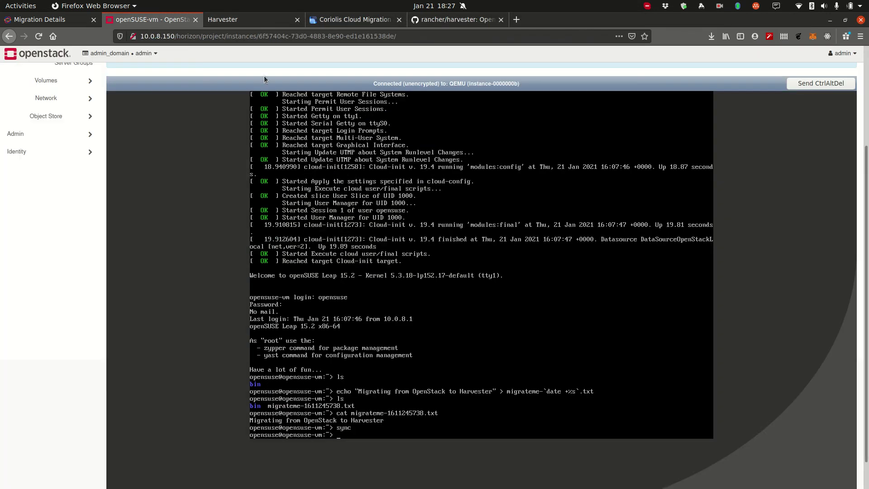
click(260, 18)
key(alt+grave)
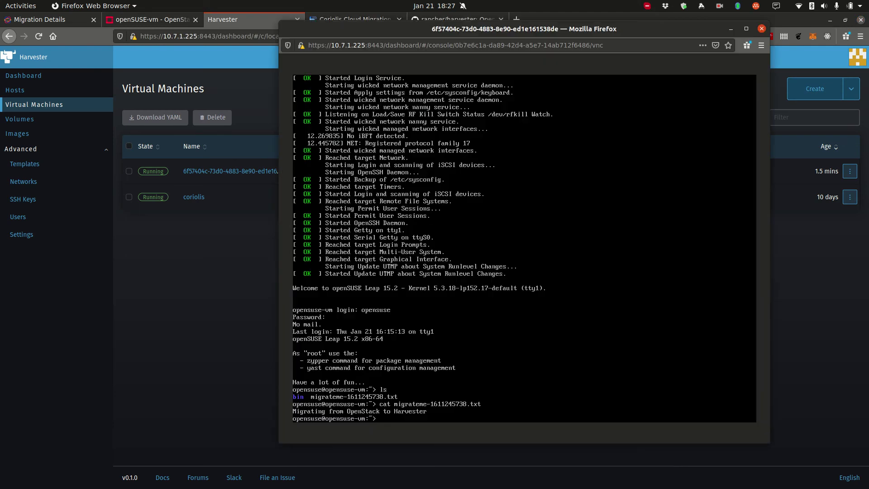